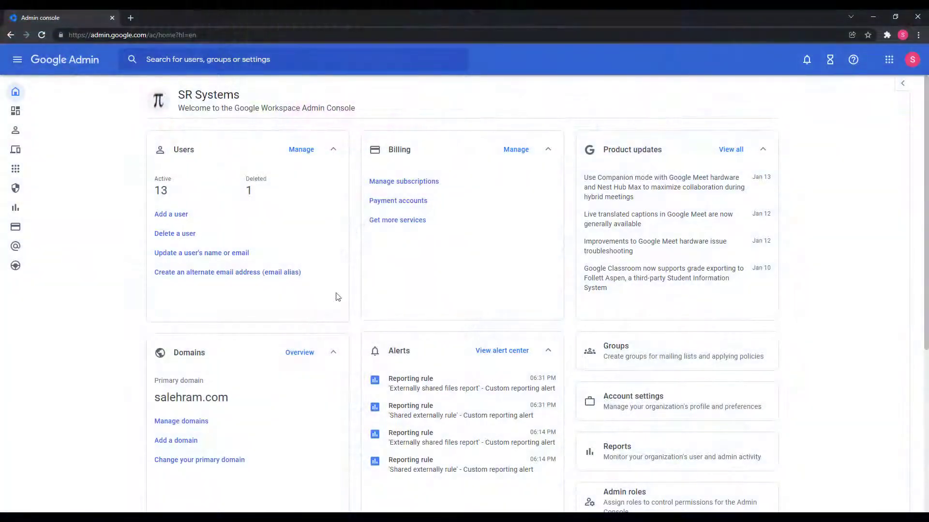
Open the Investigation tool in the Security center and examine the data sources available for a search.
{"action": "mouse_move", "coordinate": [18, 191]}
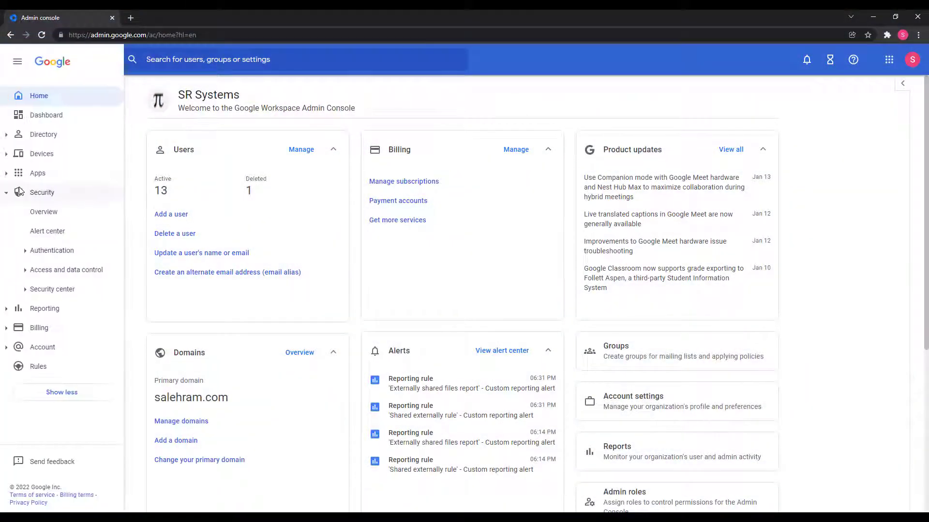
{"action": "left_click", "coordinate": [24, 292]}
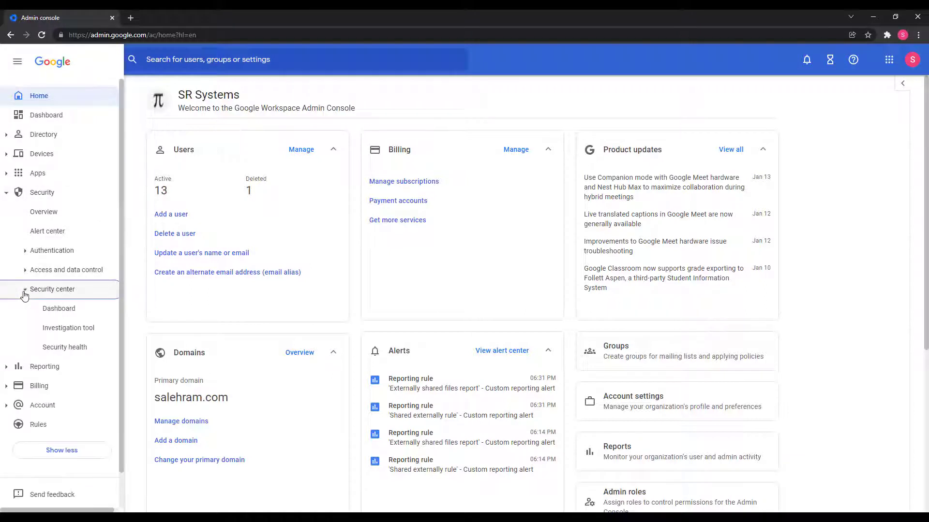
{"action": "left_click", "coordinate": [32, 337]}
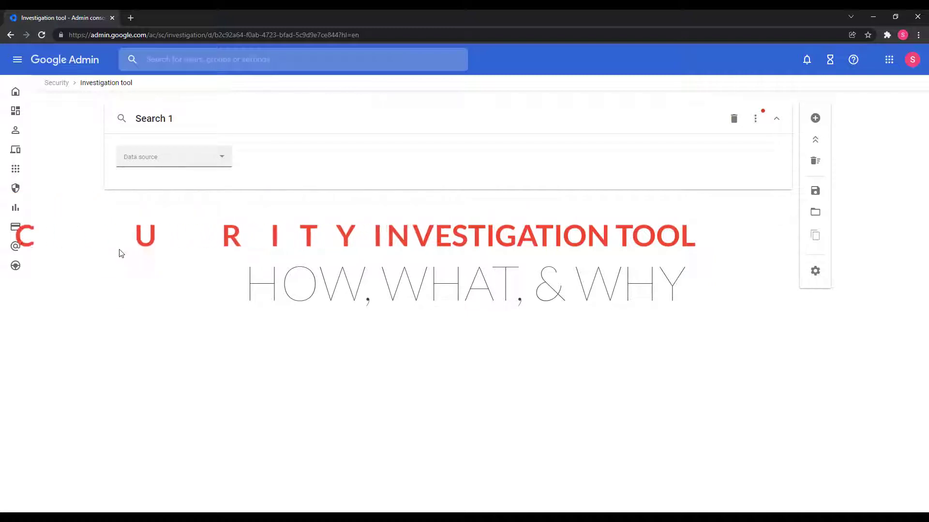
{"action": "left_click", "coordinate": [220, 155]}
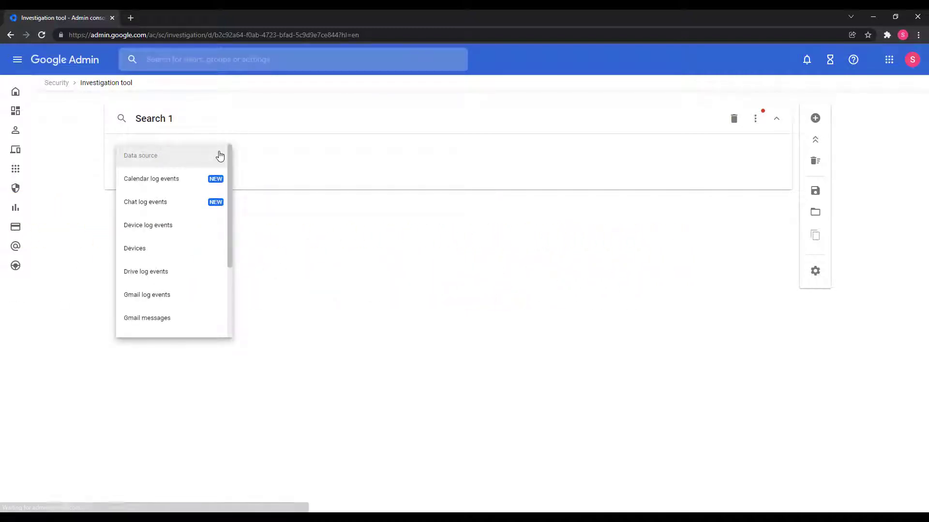
{"action": "scroll", "coordinate": [228, 167], "scroll_direction": "down", "scroll_amount": 3}
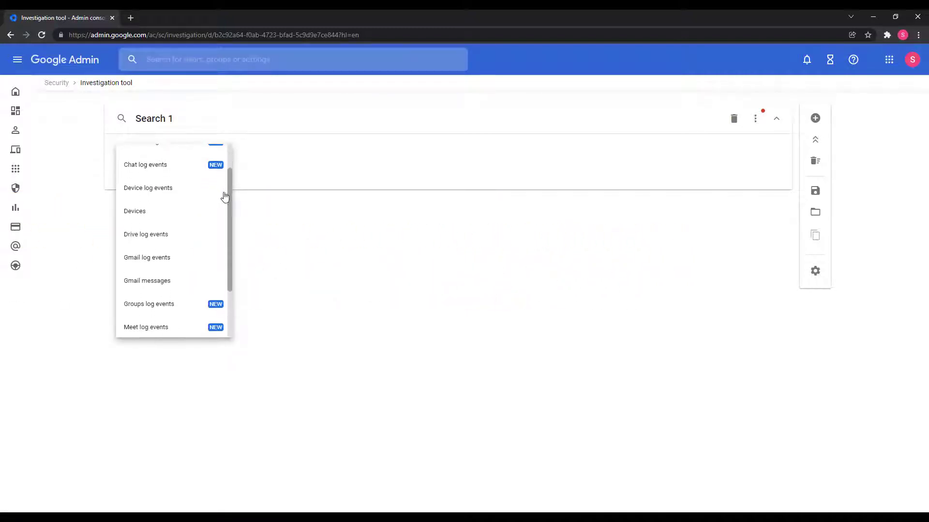
{"action": "scroll", "coordinate": [213, 222], "scroll_direction": "down", "scroll_amount": 2}
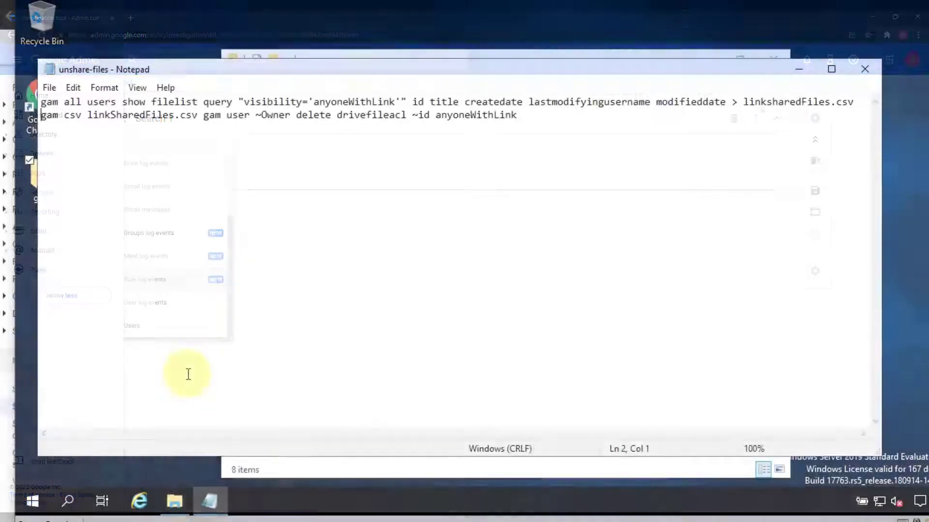
Open PowerShell in the gam folder, start cmd, and run unshare-files.bat.
{"action": "left_click", "coordinate": [419, 266]}
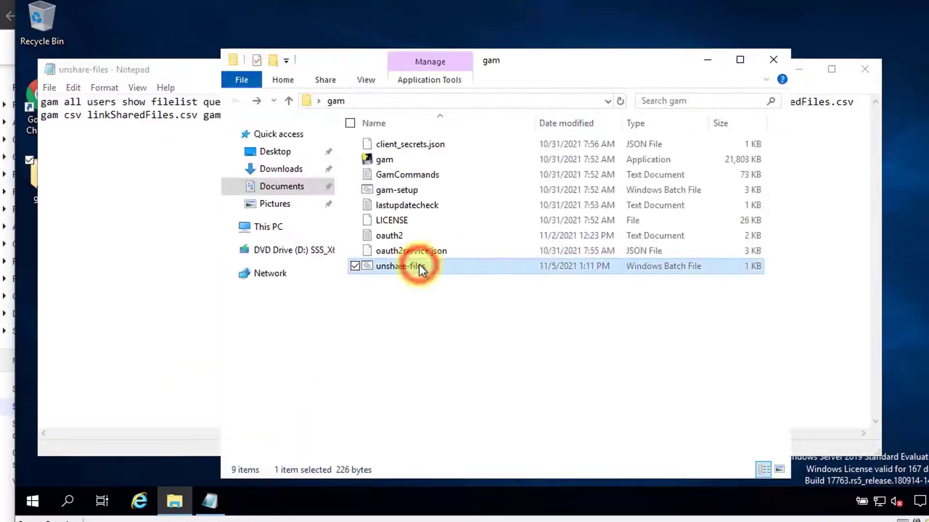
{"action": "right_click", "coordinate": [413, 315]}
{"action": "left_click", "coordinate": [288, 240]}
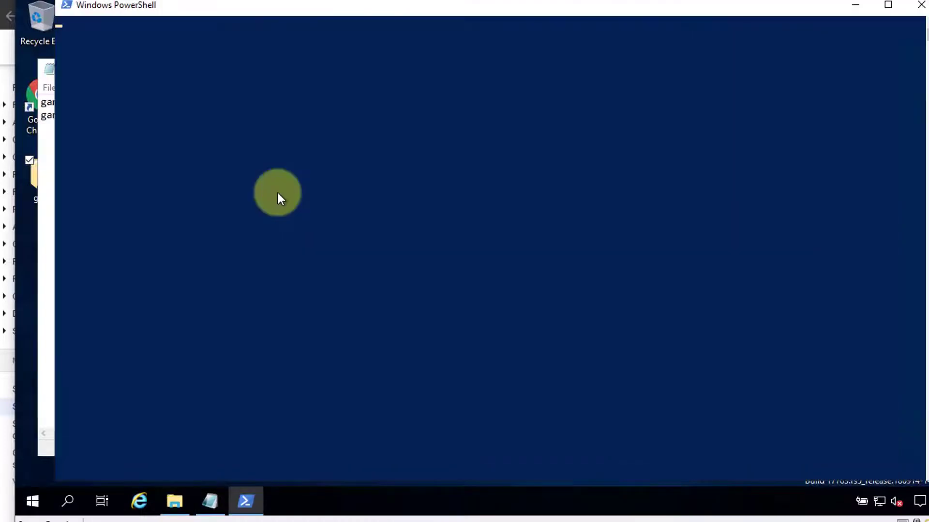
{"action": "type", "text": "cmd"}
{"action": "key", "text": "Return"}
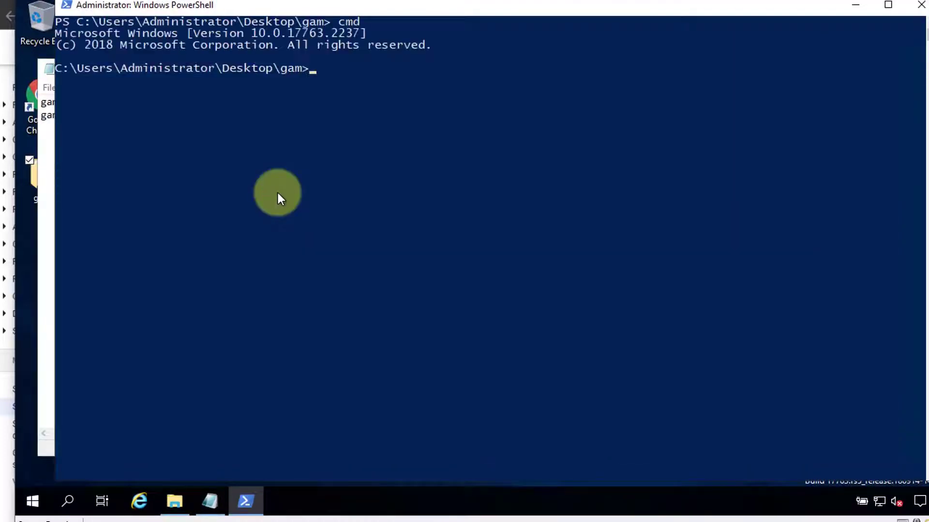
{"action": "type", "text": "unshare-files.bat"}
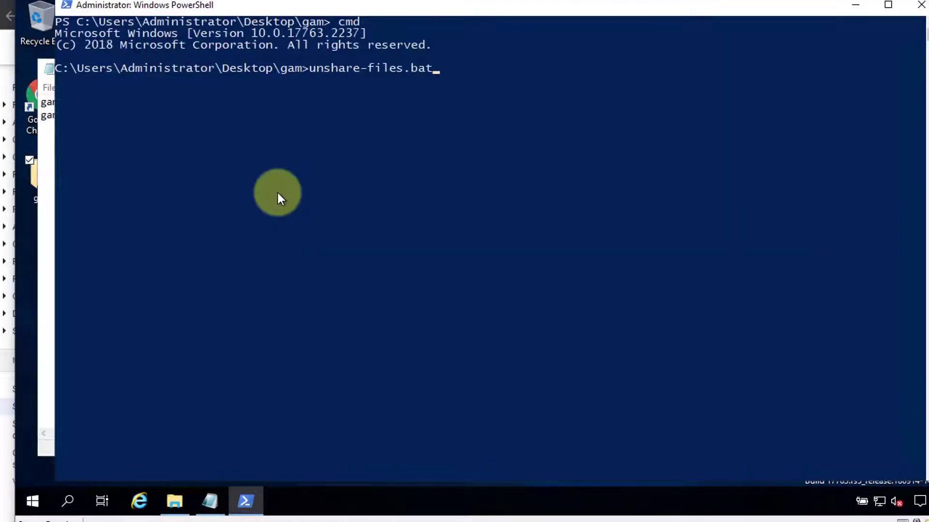
{"action": "key", "text": "Return"}
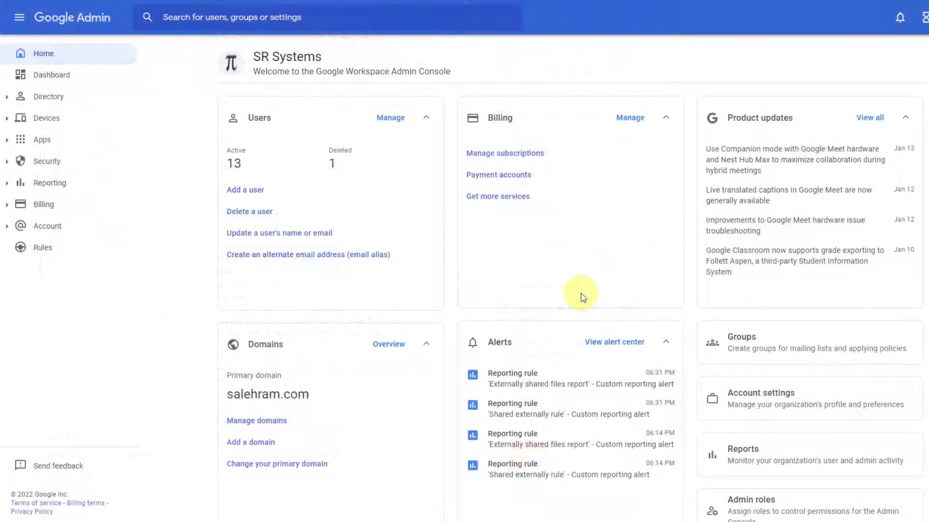
Start a new custom admin role named "Investigation tool users" and continue to its privilege selection.
{"action": "left_click", "coordinate": [12, 226]}
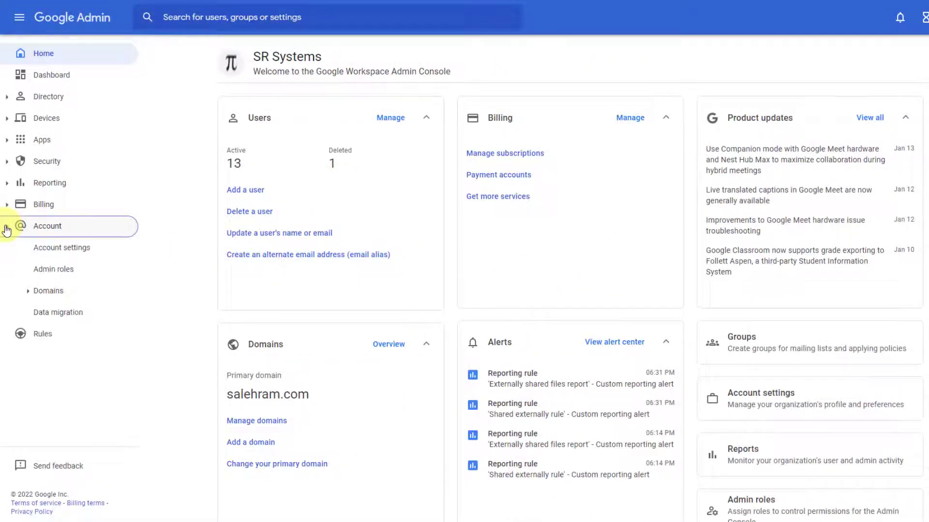
{"action": "left_click", "coordinate": [99, 275]}
{"action": "left_click", "coordinate": [261, 83]}
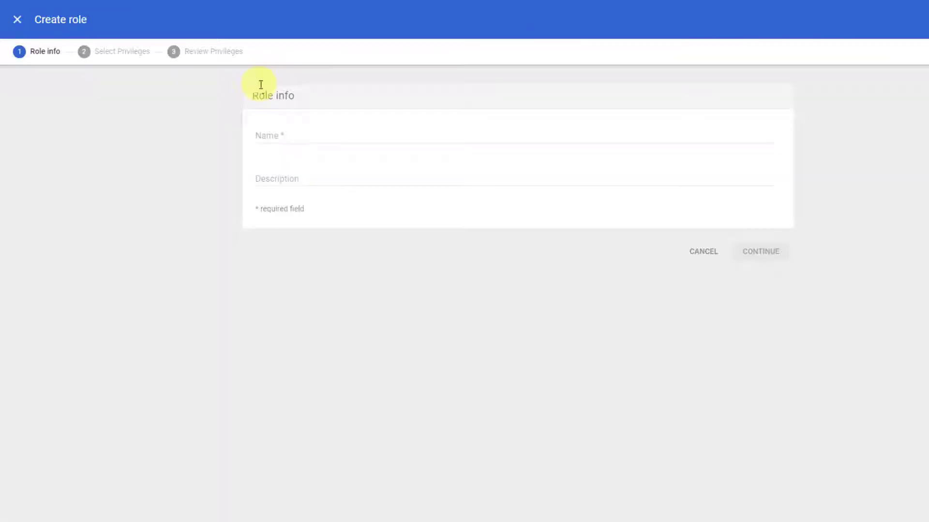
{"action": "left_click", "coordinate": [317, 134]}
{"action": "type", "text": "Inve"}
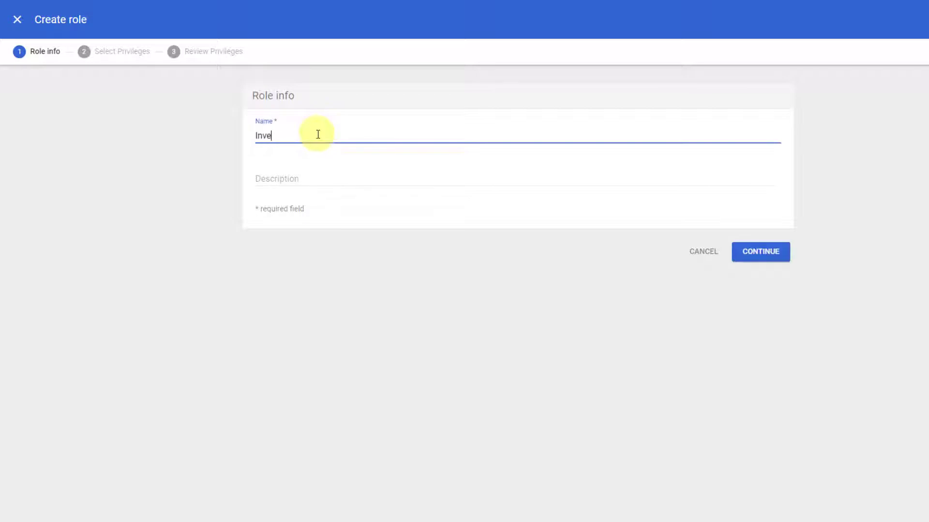
{"action": "type", "text": "stigation tool users"}
{"action": "left_click", "coordinate": [768, 260]}
Filter the Admin console privileges by "investigation tool" and grant all three Gmail privileges: View Metadata and Attributes, Update or Delete, View Detailed Content.
{"action": "left_click", "coordinate": [448, 245]}
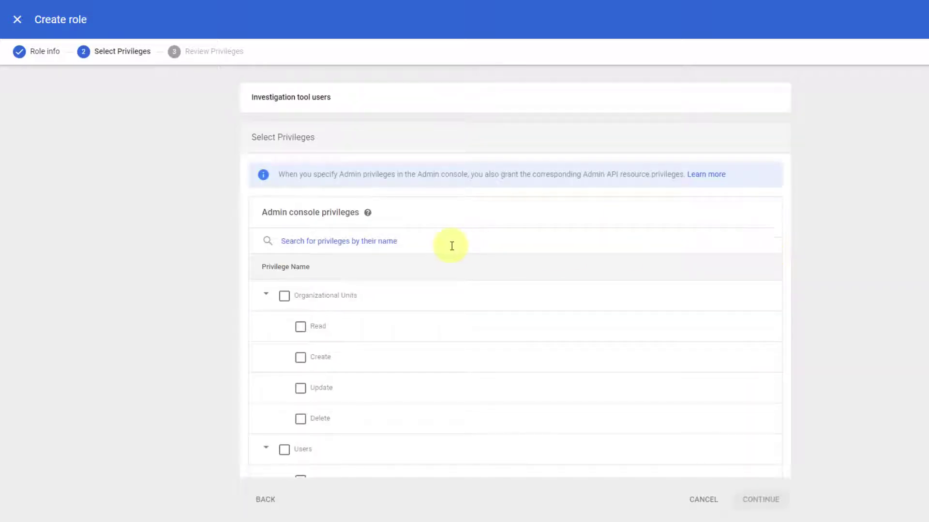
{"action": "type", "text": "investigation tool"}
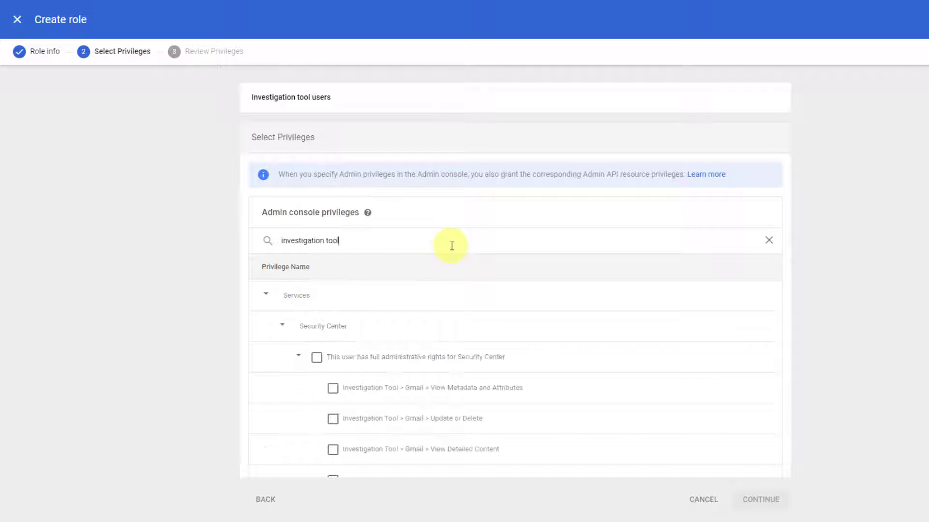
{"action": "left_click", "coordinate": [333, 388]}
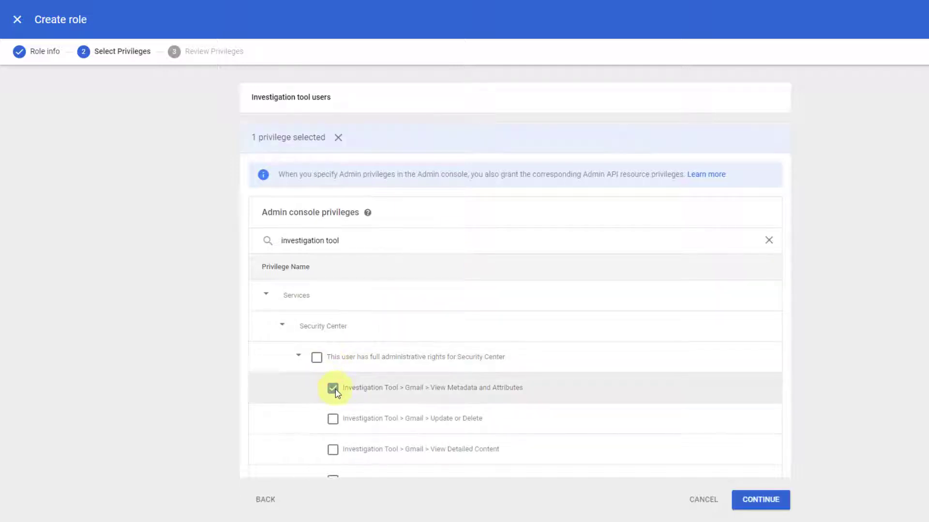
{"action": "left_click", "coordinate": [333, 419]}
{"action": "scroll", "coordinate": [332, 402], "scroll_direction": "down", "scroll_amount": 1}
{"action": "left_click", "coordinate": [333, 394]}
{"action": "scroll", "coordinate": [332, 389], "scroll_direction": "down", "scroll_amount": 1}
Grant the Investigation Tool's View Metadata and Attributes and Update or Delete privileges for Drive, Device and User.
{"action": "left_click", "coordinate": [332, 375]}
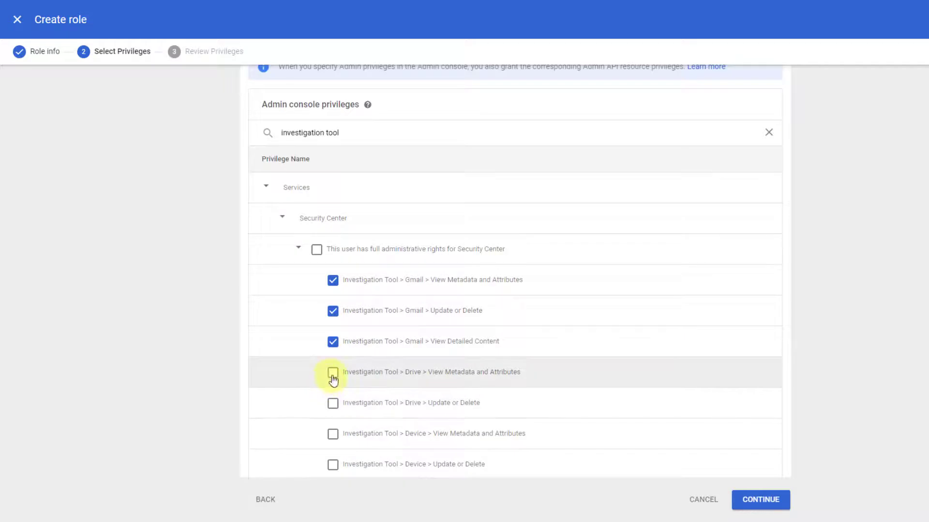
{"action": "left_click", "coordinate": [333, 406]}
{"action": "left_click", "coordinate": [333, 434]}
{"action": "scroll", "coordinate": [334, 435], "scroll_direction": "down", "scroll_amount": 2}
{"action": "left_click", "coordinate": [334, 361]}
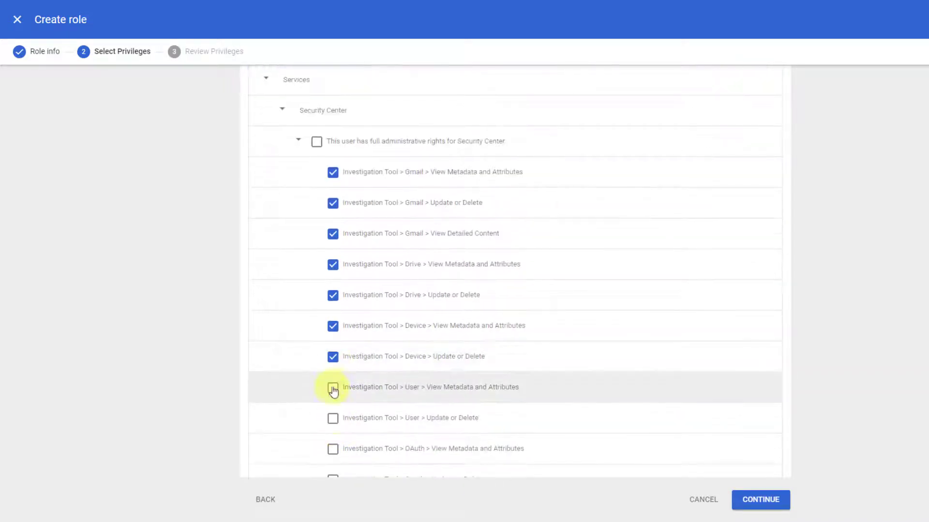
{"action": "left_click", "coordinate": [333, 390]}
{"action": "left_click", "coordinate": [332, 417]}
Grant both OAuth and both Rule privileges, plus View Metadata and Attributes for Chrome, Chat and Meet.
{"action": "scroll", "coordinate": [332, 416], "scroll_direction": "down", "scroll_amount": 4}
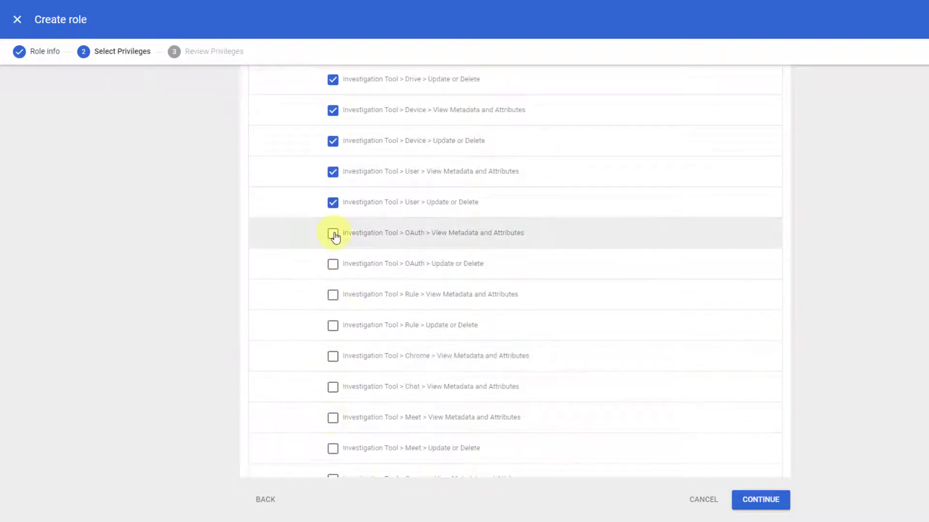
{"action": "left_click", "coordinate": [333, 233]}
{"action": "left_click", "coordinate": [333, 264]}
{"action": "left_click", "coordinate": [333, 295]}
{"action": "left_click", "coordinate": [333, 326]}
{"action": "left_click", "coordinate": [333, 356]}
{"action": "left_click", "coordinate": [332, 387]}
{"action": "left_click", "coordinate": [333, 417]}
Grant View Metadata and Attributes for Admin, Calendar, Voice and Groups, plus Update or Delete for Meet.
{"action": "scroll", "coordinate": [332, 415], "scroll_direction": "down", "scroll_amount": 4}
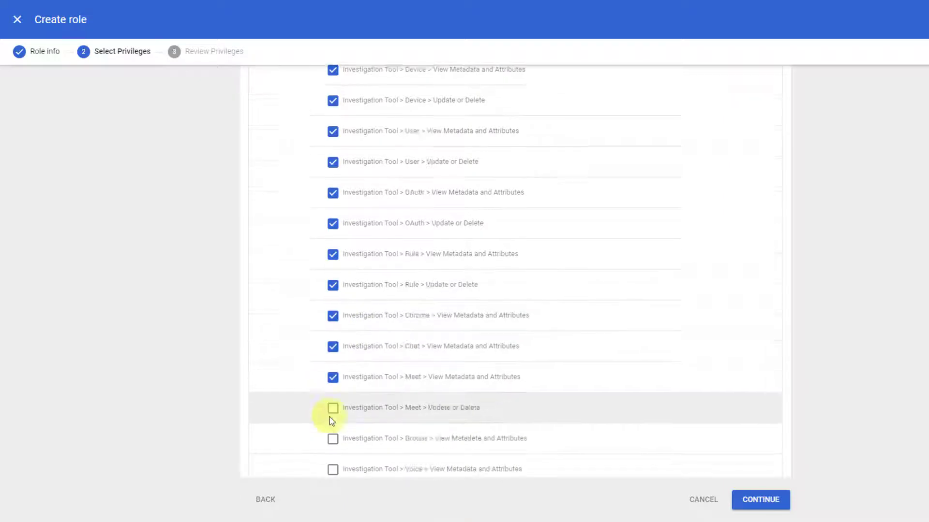
{"action": "left_click", "coordinate": [333, 355]}
{"action": "left_click", "coordinate": [333, 324]}
{"action": "left_click", "coordinate": [332, 294]}
{"action": "left_click", "coordinate": [333, 264]}
{"action": "left_click", "coordinate": [333, 233]}
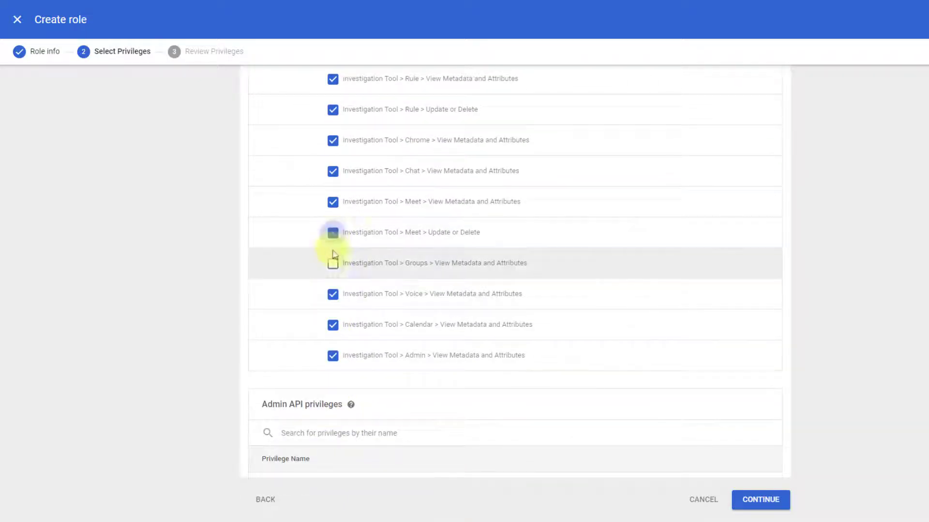
Create the "Investigation tool users" role with the selected privileges and open its user assignment.
{"action": "left_click", "coordinate": [760, 508]}
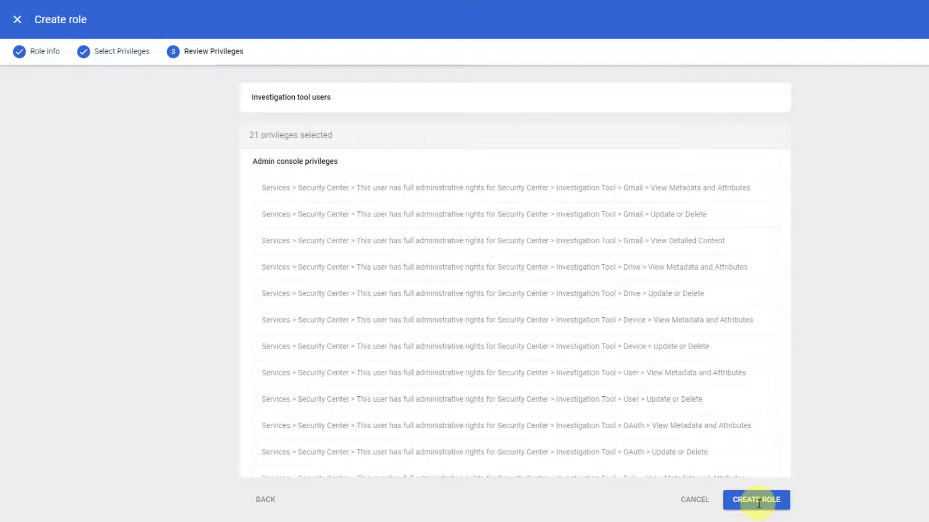
{"action": "left_click", "coordinate": [758, 504]}
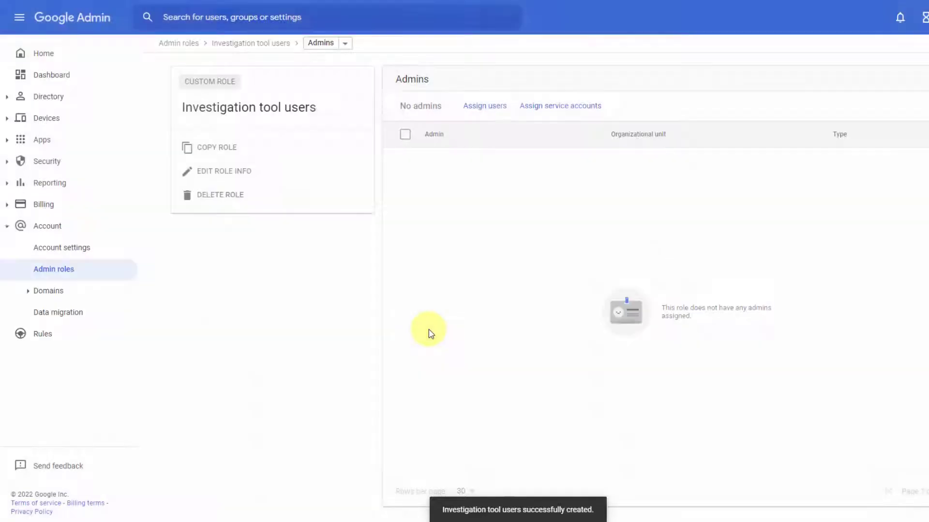
{"action": "left_click", "coordinate": [470, 112]}
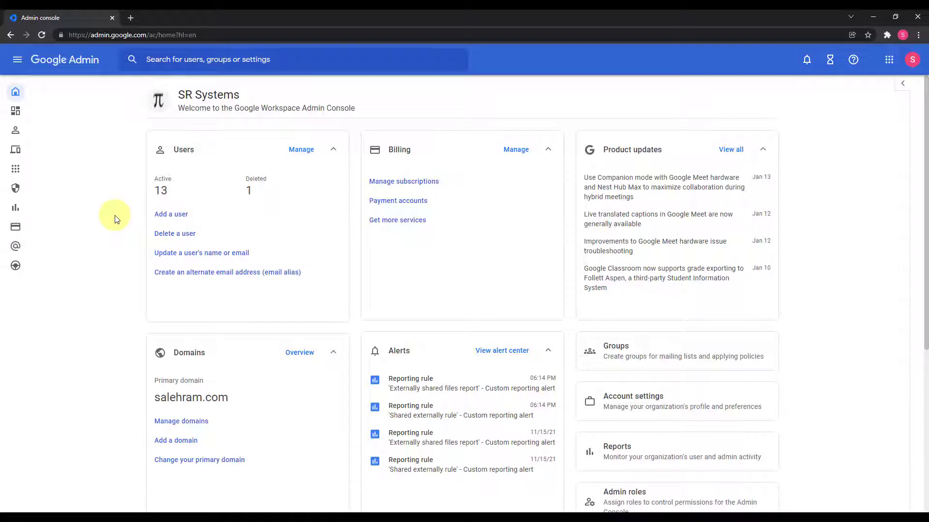
Open the Security center's Investigation tool and set the search's data source to Drive log events.
{"action": "left_click", "coordinate": [28, 194]}
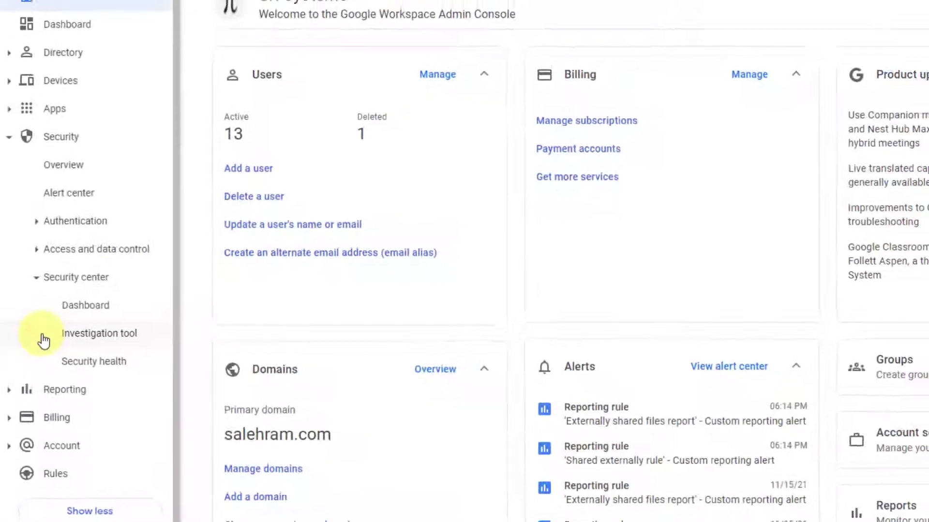
{"action": "left_click", "coordinate": [43, 339]}
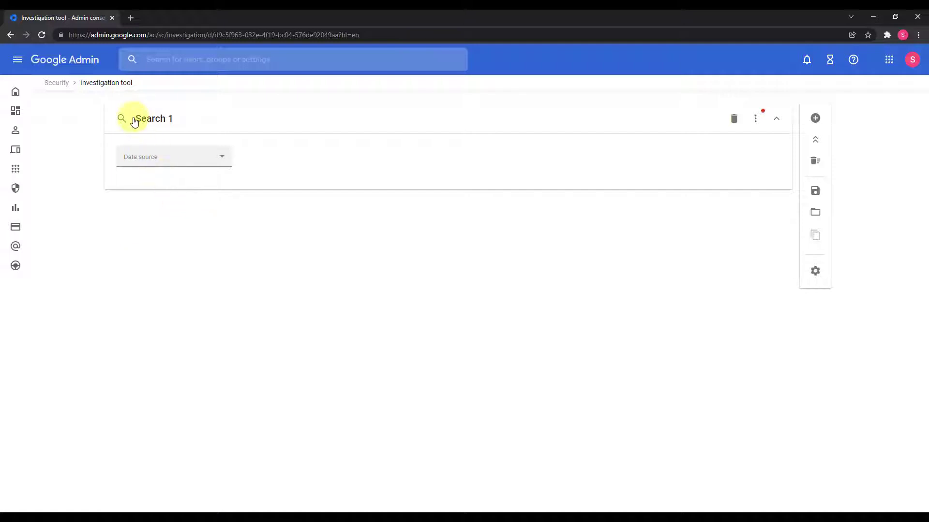
{"action": "left_click", "coordinate": [176, 155]}
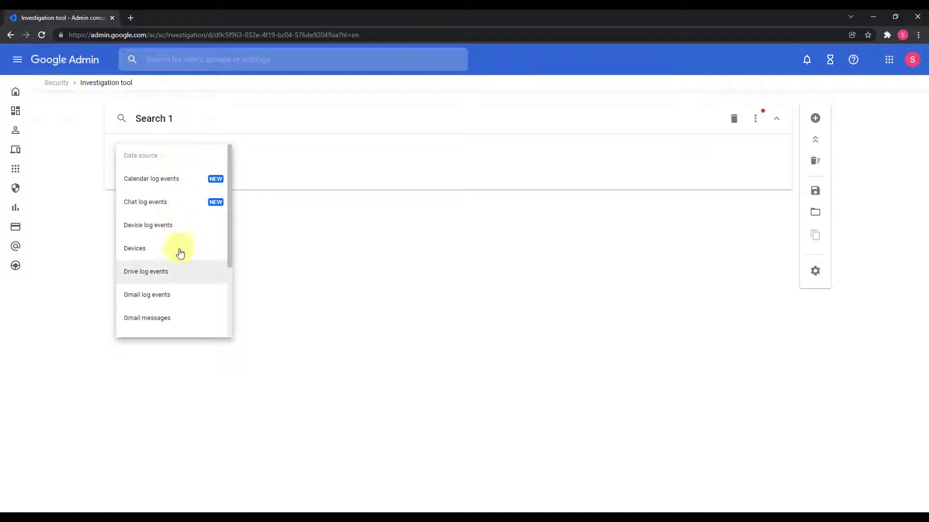
{"action": "left_click", "coordinate": [181, 279]}
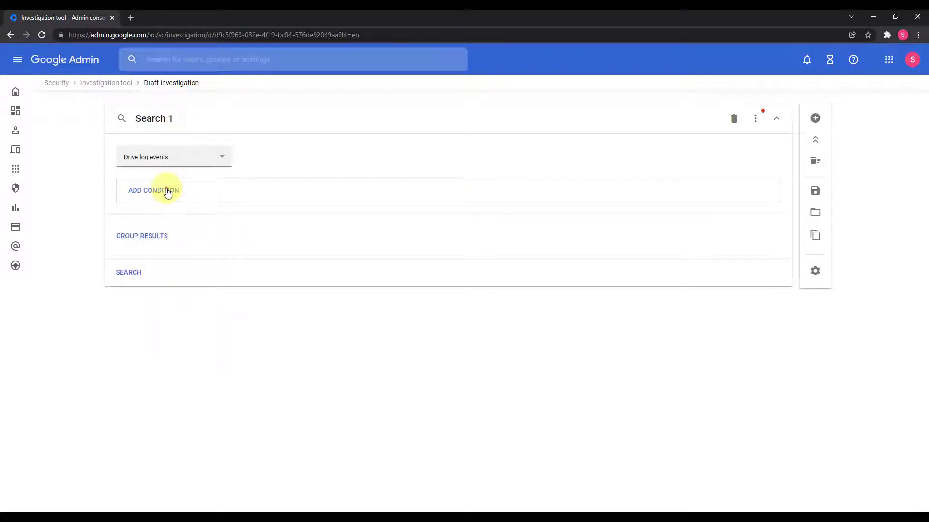
Add the condition Title Contains "secret", run the search, and review the visibility of the matching Drive events.
{"action": "left_click", "coordinate": [167, 191]}
{"action": "left_click", "coordinate": [150, 191]}
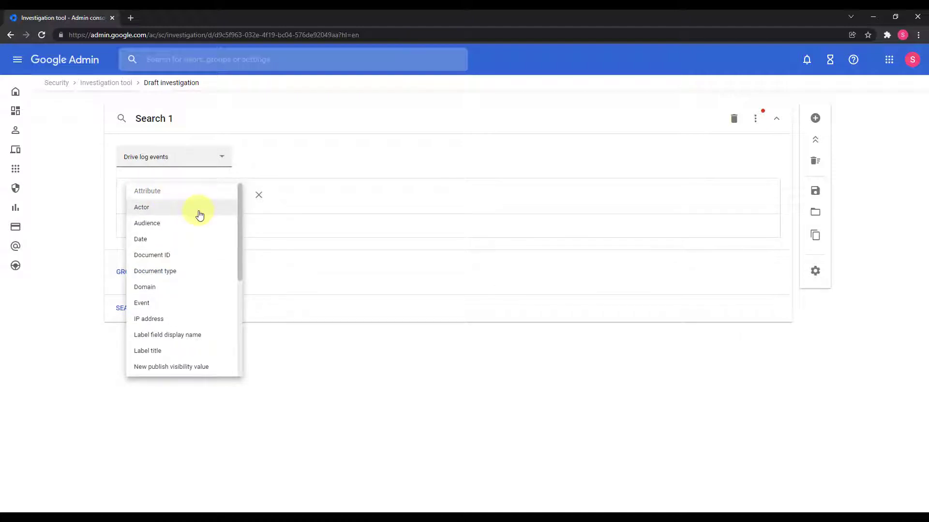
{"action": "scroll", "coordinate": [157, 226], "scroll_direction": "down", "scroll_amount": 4}
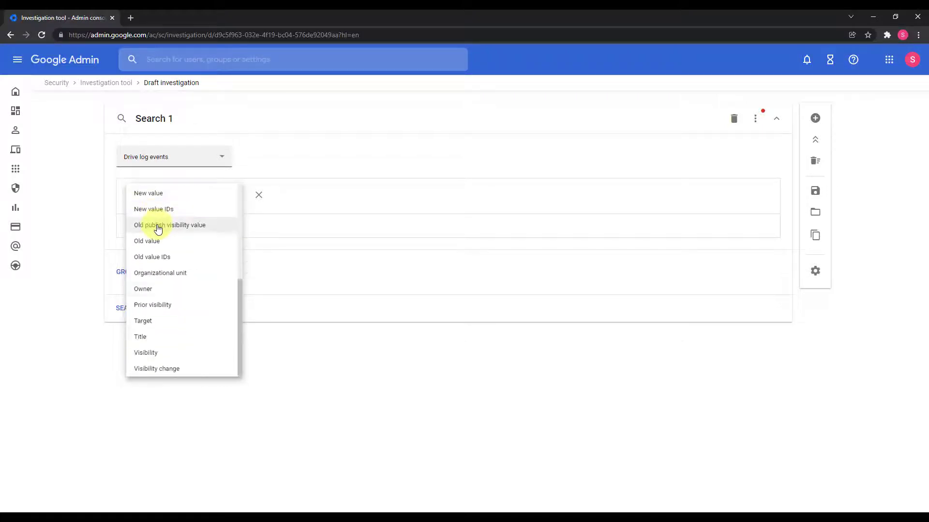
{"action": "left_click", "coordinate": [141, 338]}
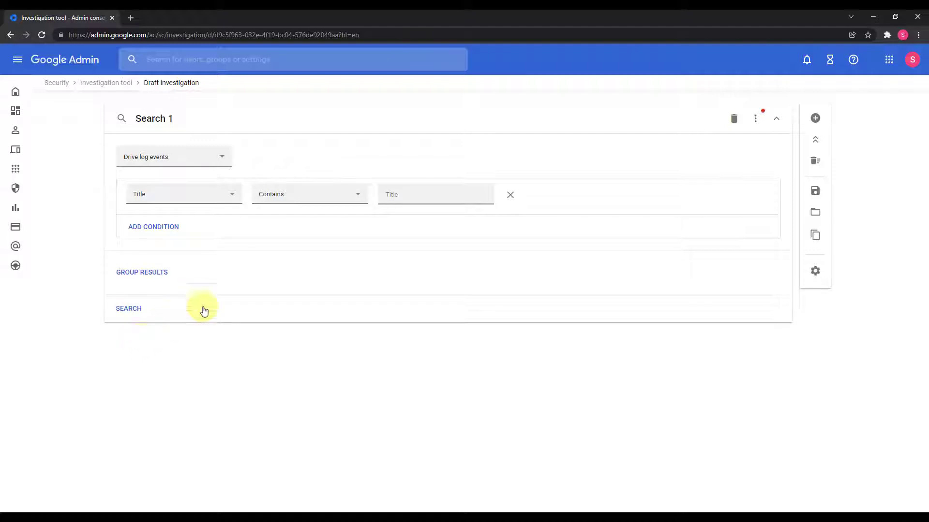
{"action": "left_click", "coordinate": [399, 198]}
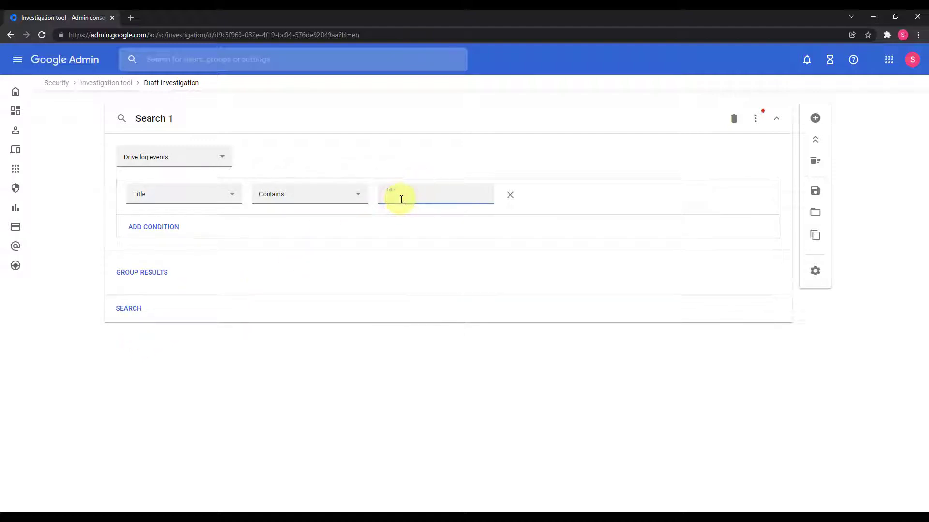
{"action": "type", "text": "secret"}
{"action": "left_click", "coordinate": [122, 316]}
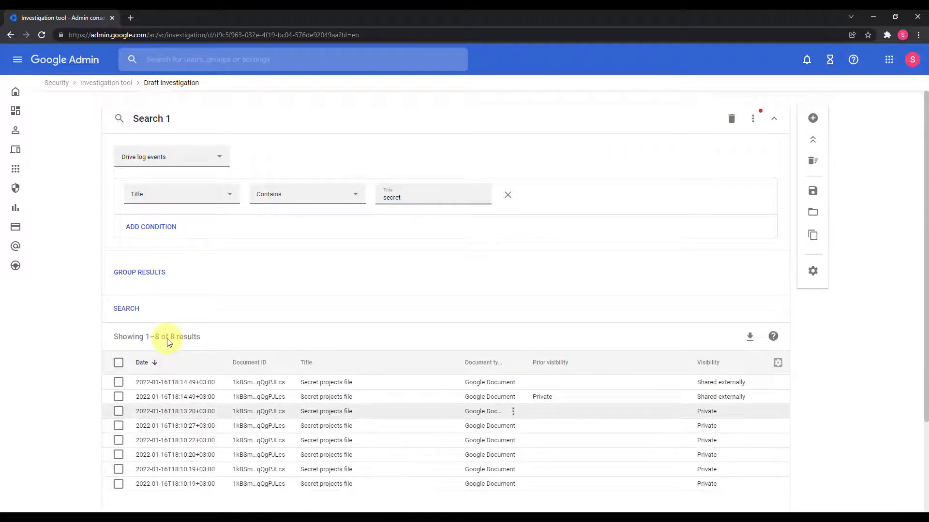
{"action": "scroll", "coordinate": [524, 358], "scroll_direction": "down", "scroll_amount": 1}
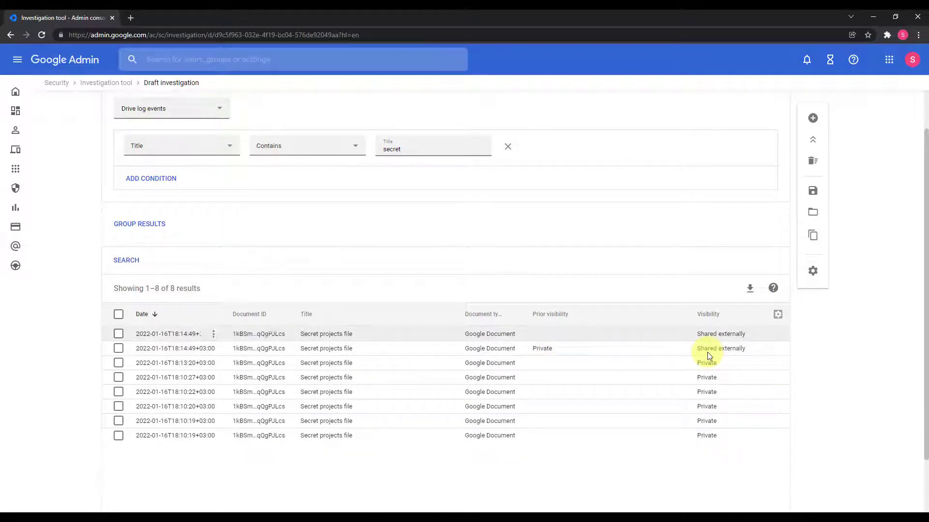
Select the most recent "Secret projects file" event in the results and audit its file permissions.
{"action": "left_click", "coordinate": [118, 334]}
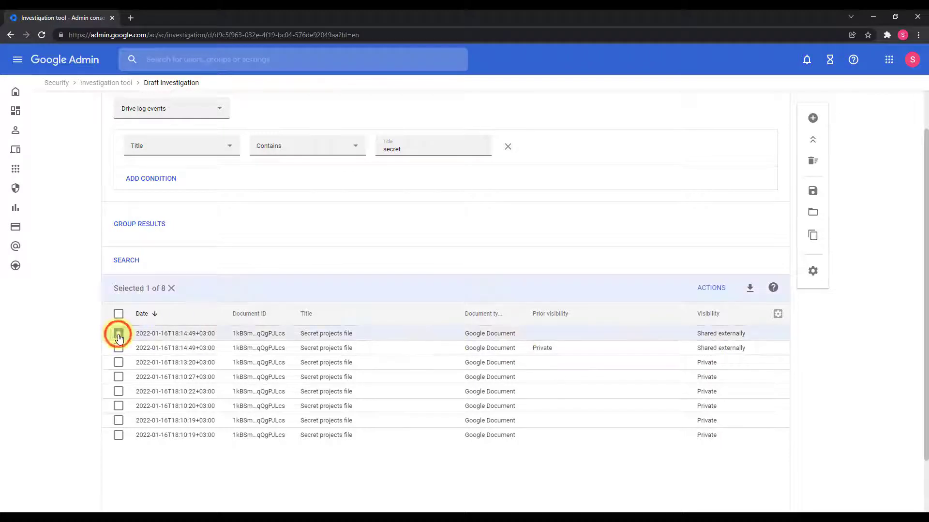
{"action": "left_click", "coordinate": [716, 293]}
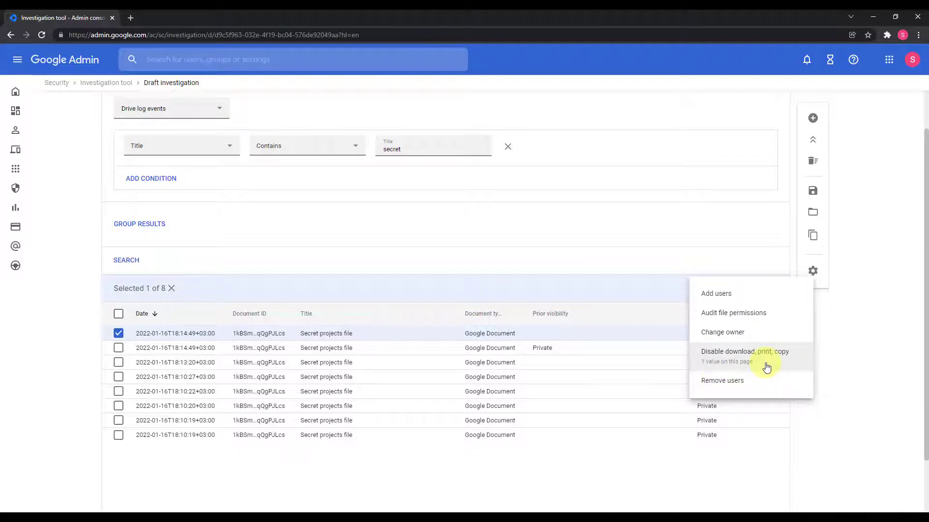
{"action": "left_click", "coordinate": [734, 325]}
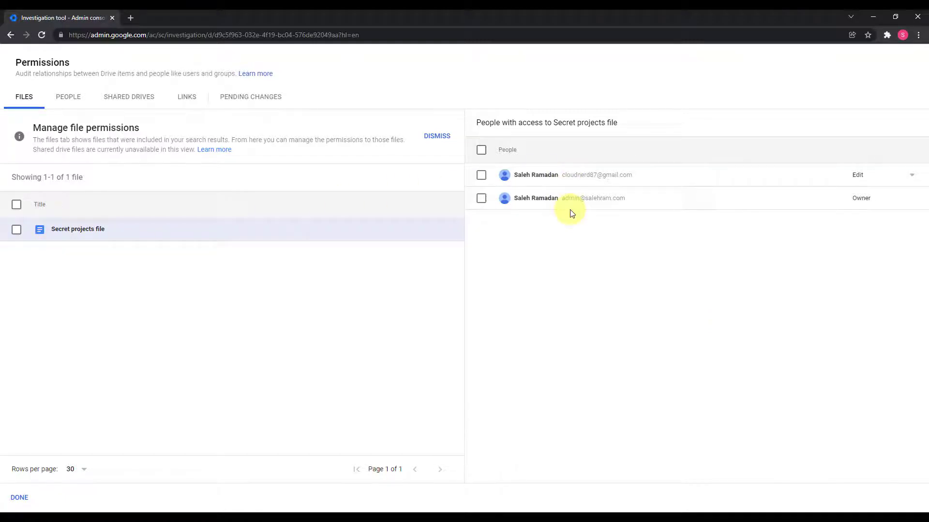
{"action": "left_click", "coordinate": [481, 198]}
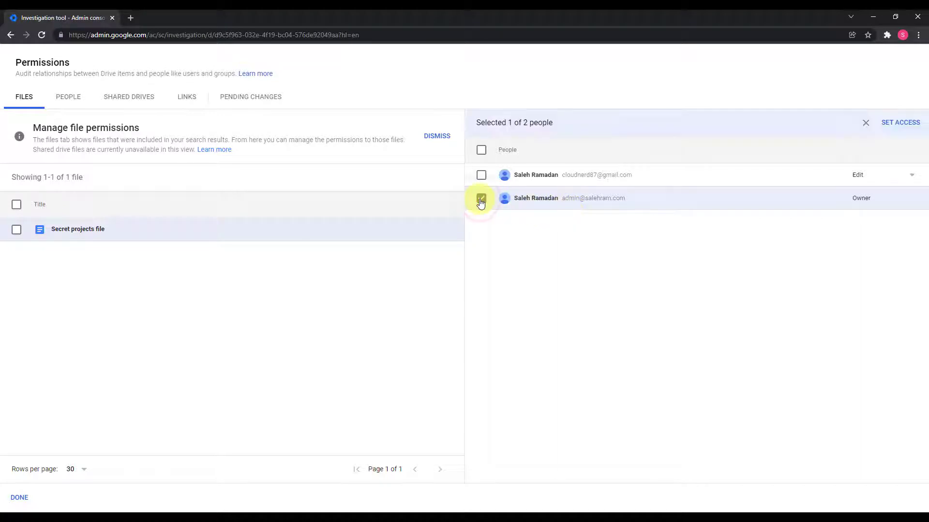
{"action": "left_click", "coordinate": [481, 196]}
{"action": "left_click", "coordinate": [481, 176]}
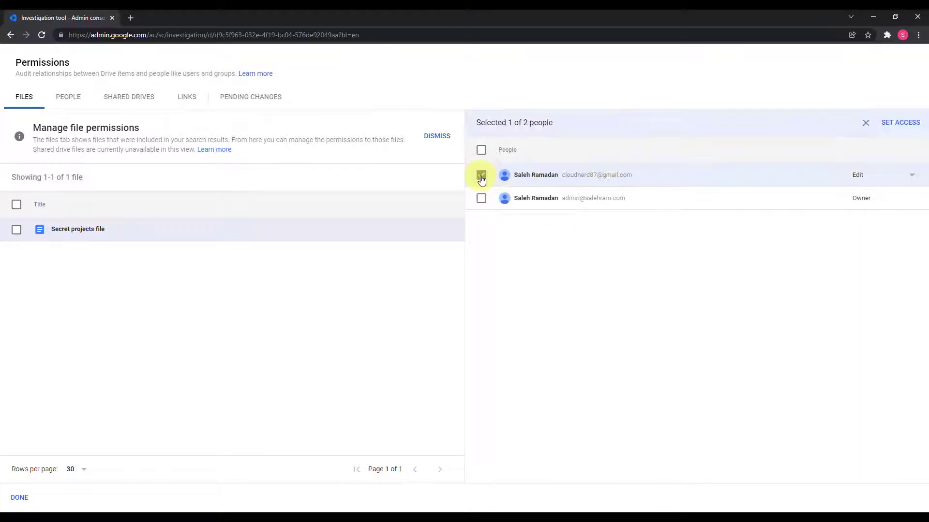
{"action": "left_click", "coordinate": [481, 176]}
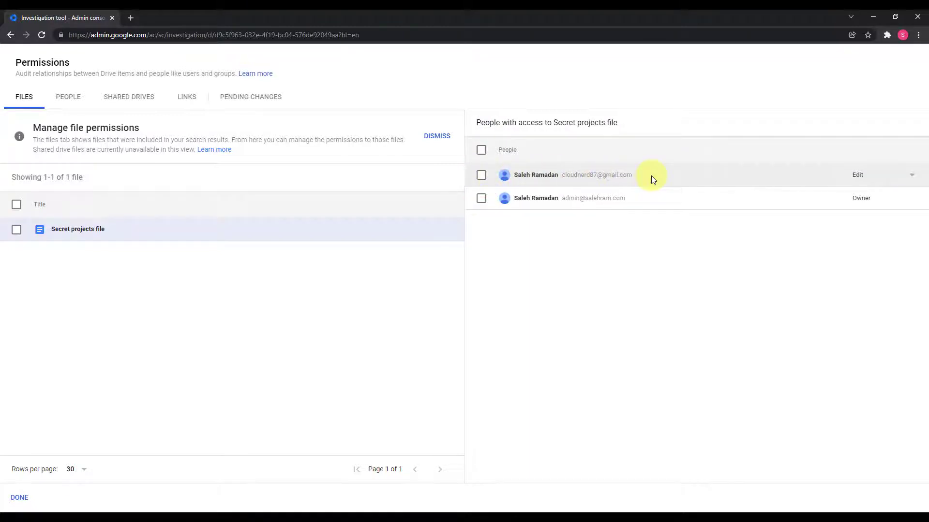
Set the external collaborator's access to Secret projects file to View and save the permission change.
{"action": "left_click", "coordinate": [861, 176]}
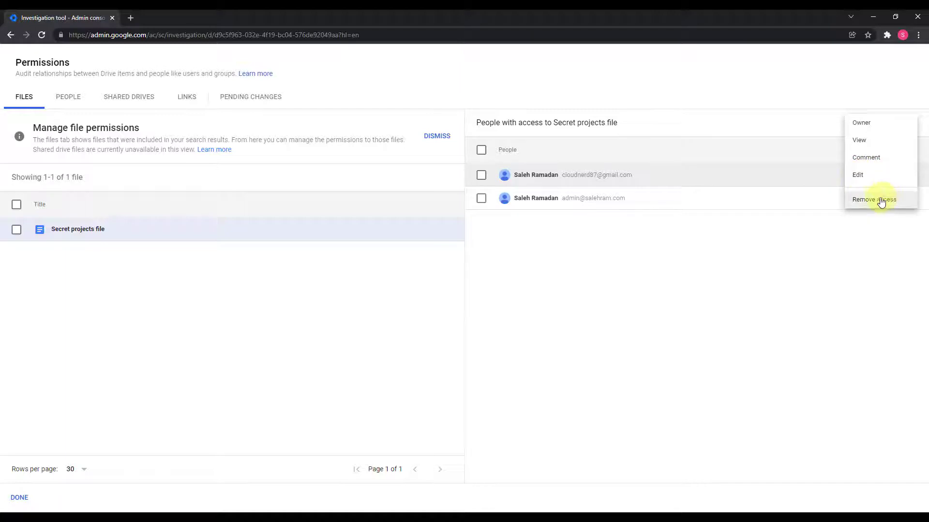
{"action": "left_click", "coordinate": [889, 144]}
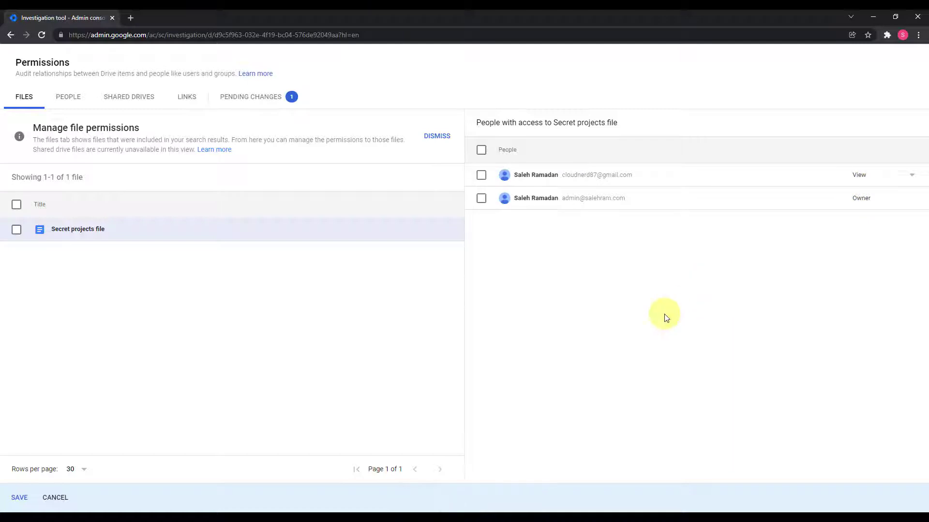
{"action": "left_click", "coordinate": [19, 501]}
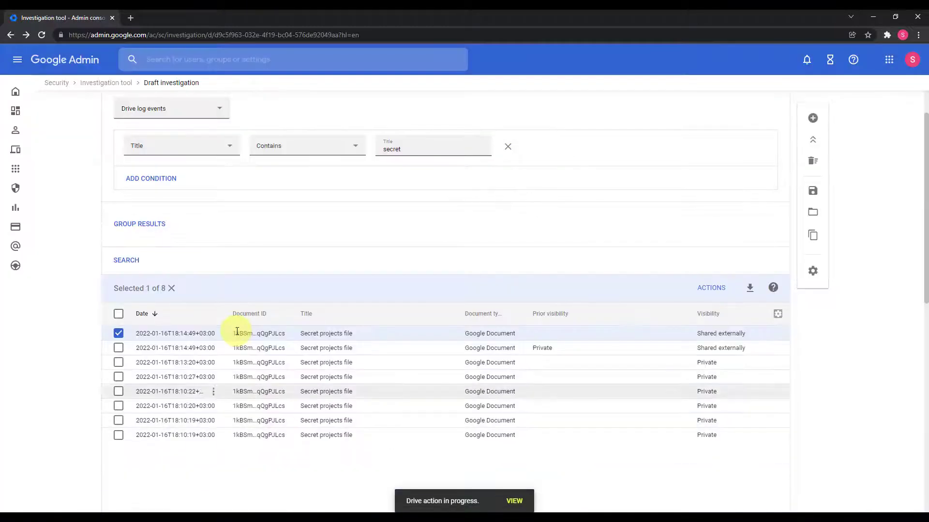
Audit the selected file's permissions again, remove the external collaborator's access to Secret projects file, and save.
{"action": "left_click", "coordinate": [709, 287]}
{"action": "left_click", "coordinate": [715, 322]}
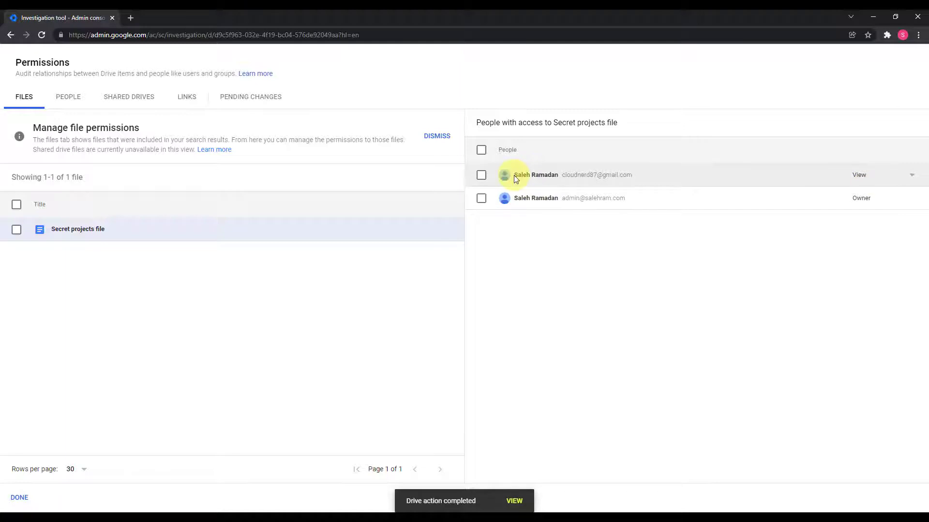
{"action": "left_click", "coordinate": [876, 179]}
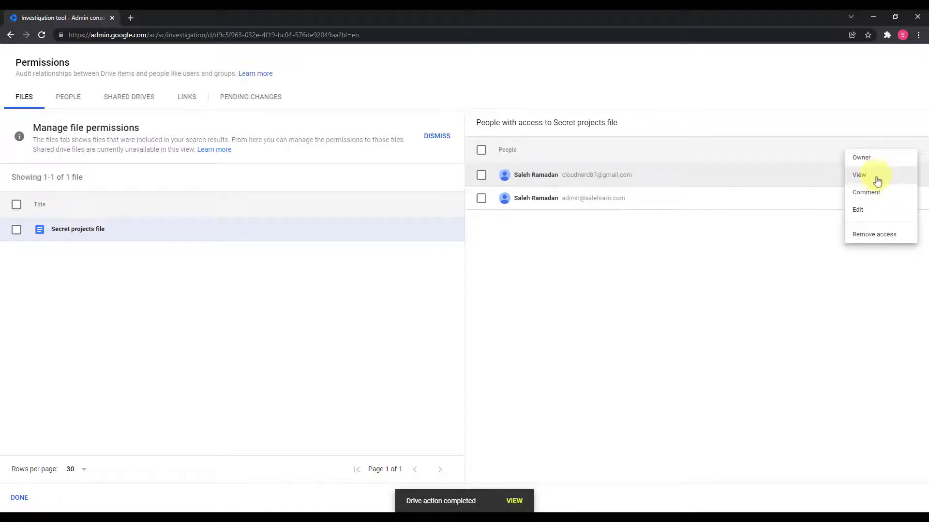
{"action": "left_click", "coordinate": [870, 235]}
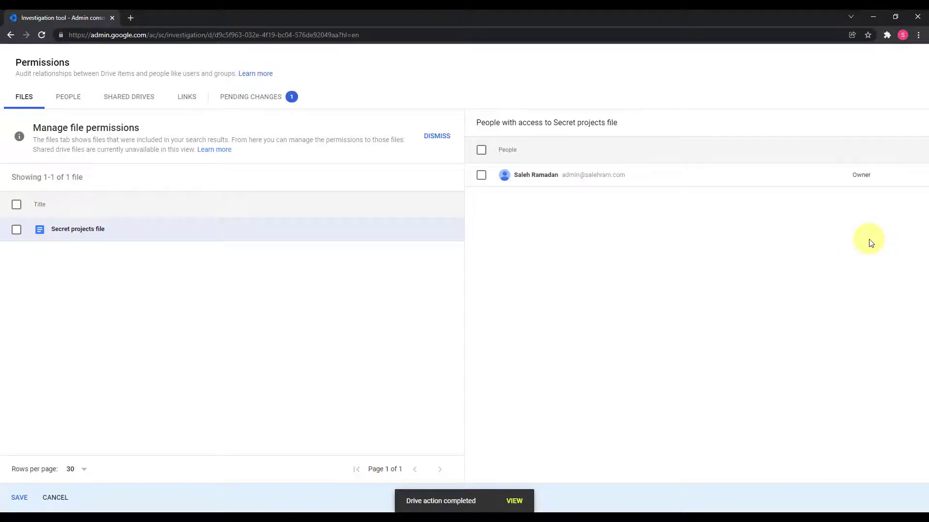
{"action": "left_click", "coordinate": [18, 499]}
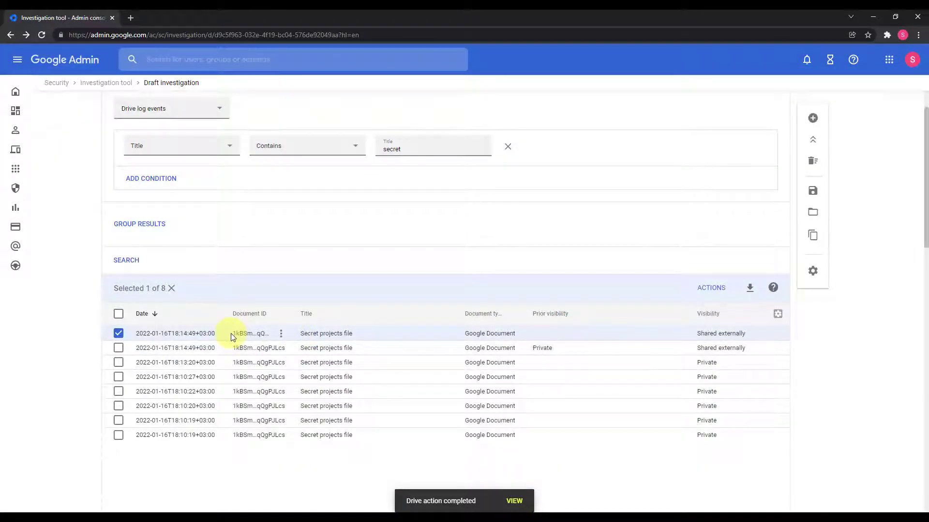
Examine the data sources available for Search 1, leaving Drive log events selected.
{"action": "scroll", "coordinate": [182, 166], "scroll_direction": "up", "scroll_amount": 1}
{"action": "left_click", "coordinate": [179, 156]}
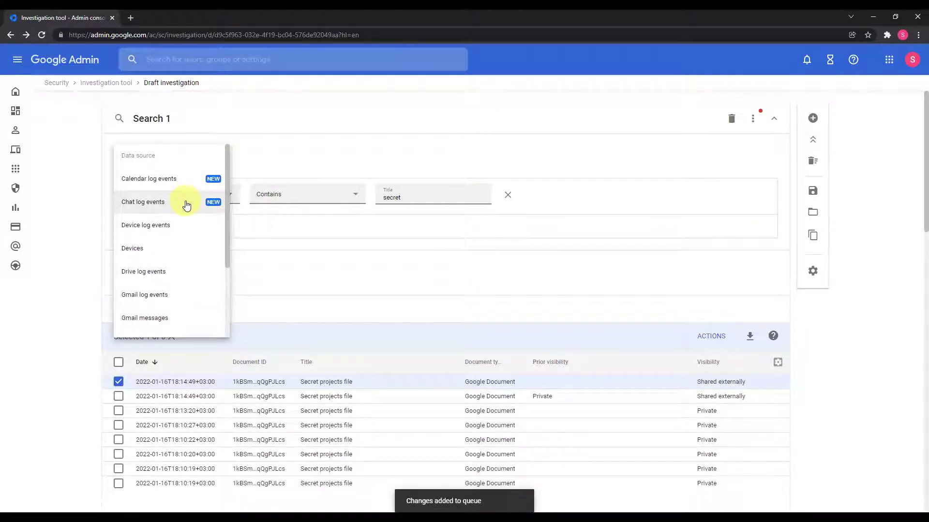
{"action": "scroll", "coordinate": [186, 205], "scroll_direction": "down", "scroll_amount": 2}
{"action": "scroll", "coordinate": [186, 206], "scroll_direction": "down", "scroll_amount": 3}
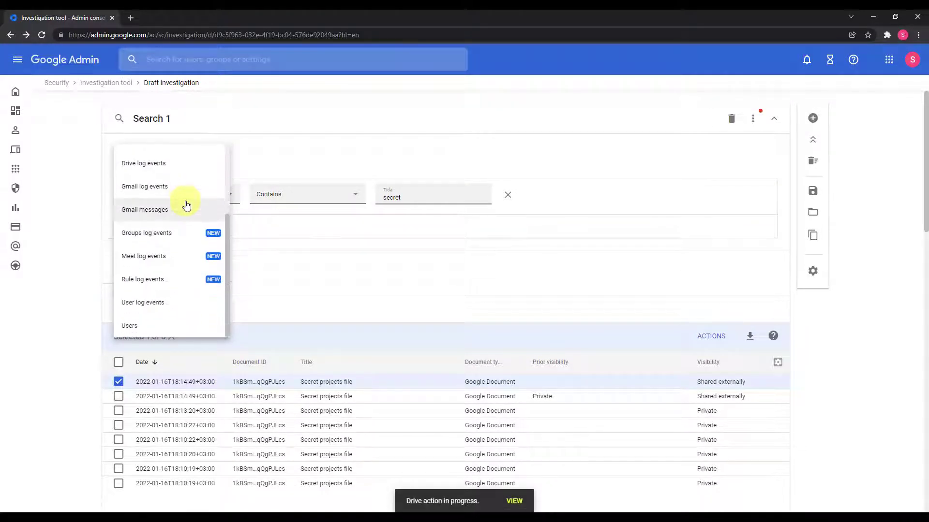
{"action": "key", "text": "Down"}
{"action": "key", "text": "Down"}
{"action": "key", "text": "Down"}
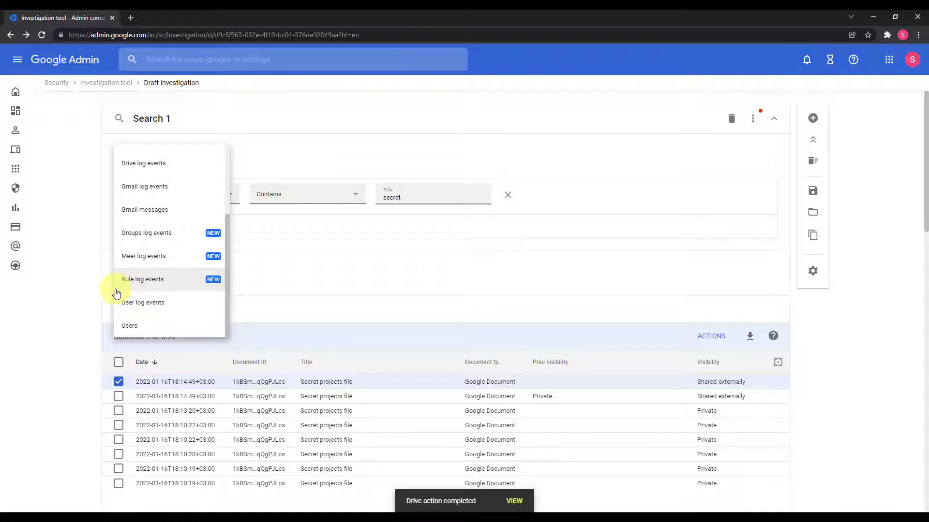
{"action": "left_click", "coordinate": [71, 312]}
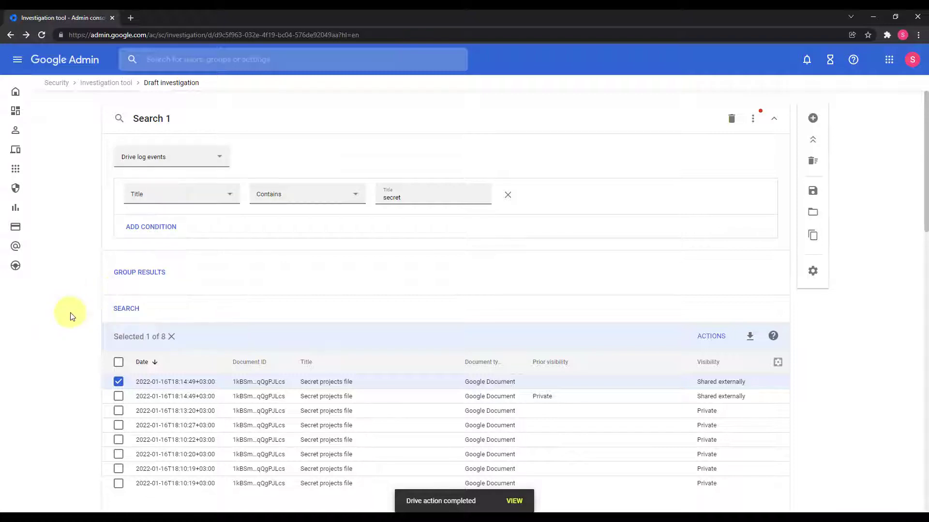
Add a second search to the draft investigation.
{"action": "left_click", "coordinate": [812, 118]}
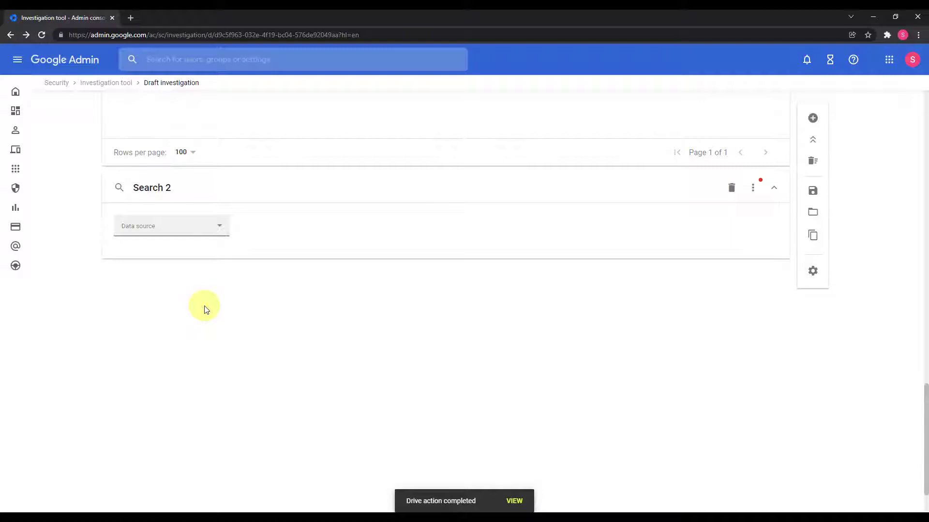
Switch to Gmail in a new browser tab and examine the "Test email for the investigation tool" message and its PDF attachment.
{"action": "key", "text": "ctrl+t"}
{"action": "type", "text": "gmail"}
{"action": "key", "text": "Return"}
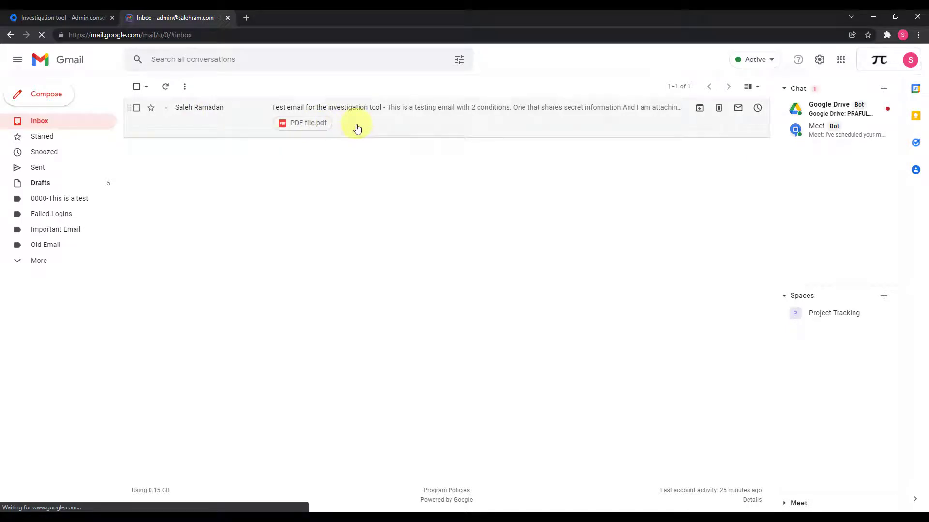
{"action": "left_click", "coordinate": [373, 125]}
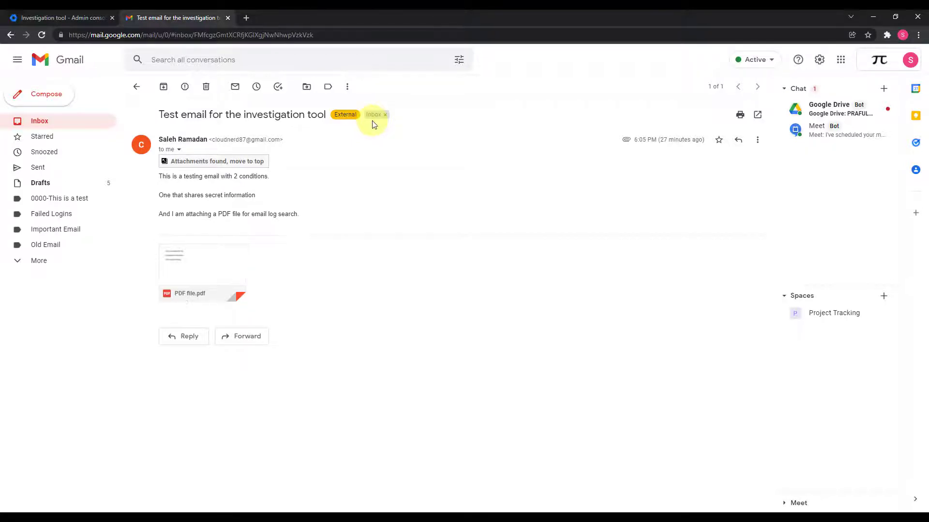
{"action": "left_click", "coordinate": [222, 274]}
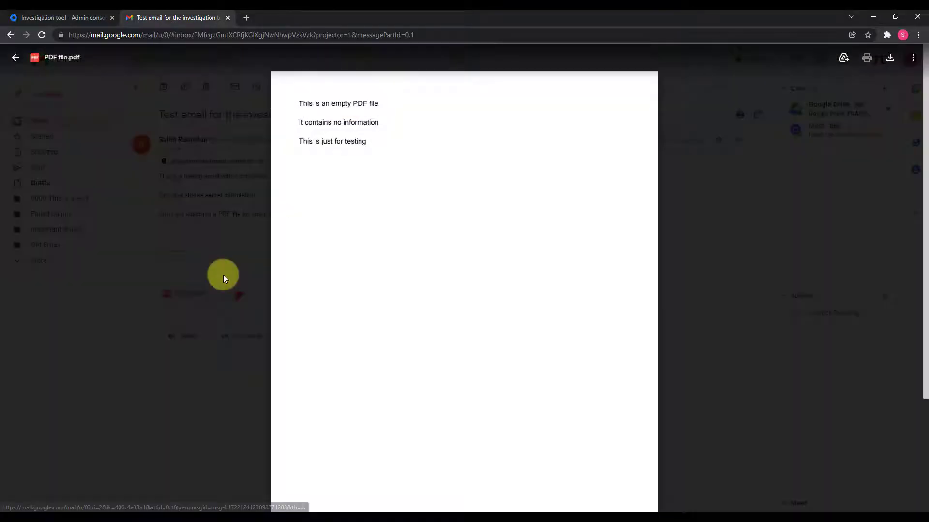
{"action": "left_click", "coordinate": [240, 227]}
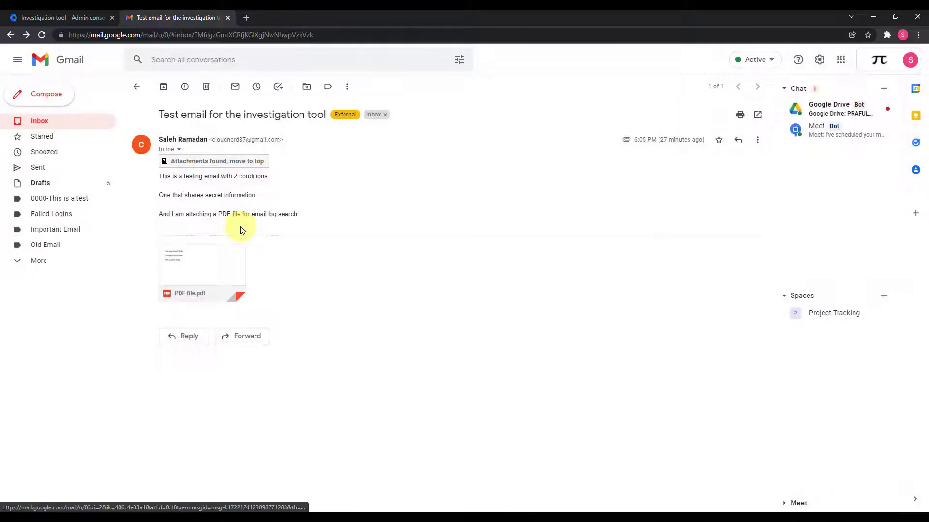
{"action": "double_click", "coordinate": [214, 196]}
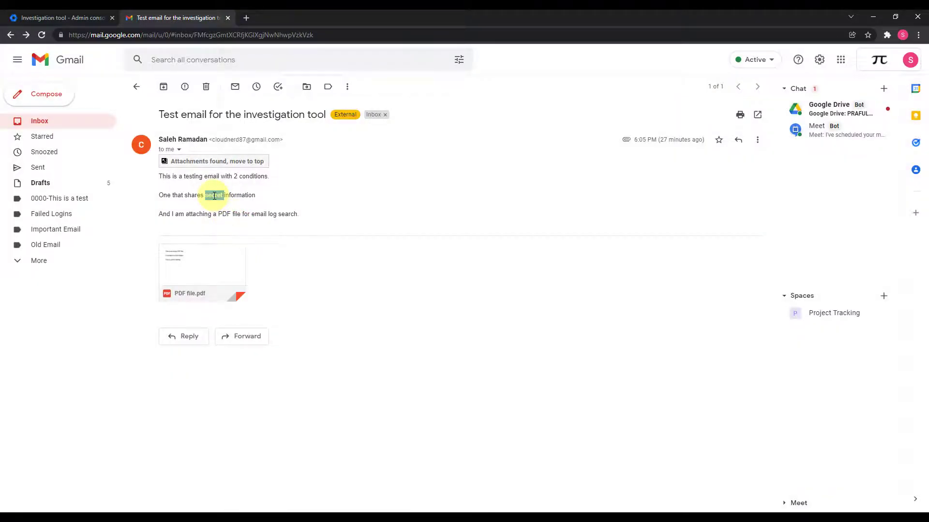
{"action": "left_click", "coordinate": [242, 199]}
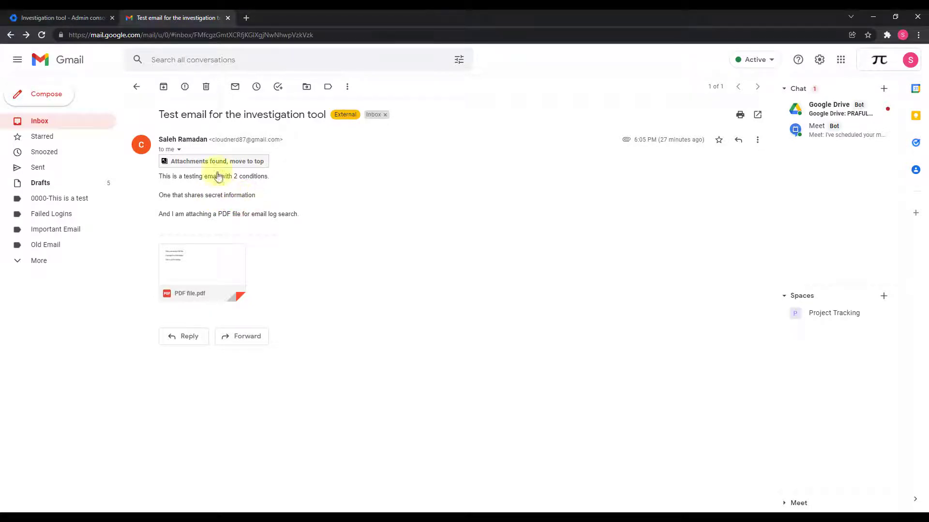
Return to the draft investigation and set Search 2's data source to Gmail messages.
{"action": "left_click", "coordinate": [76, 15]}
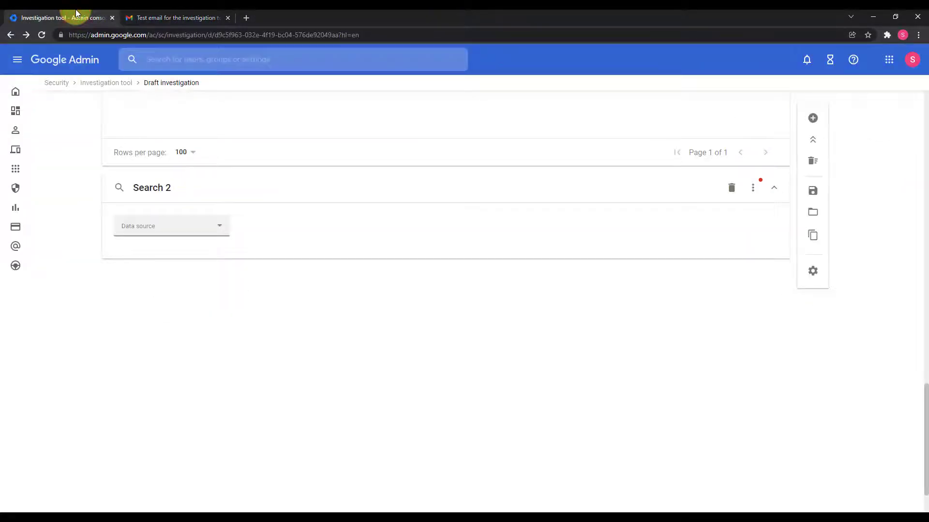
{"action": "left_click", "coordinate": [137, 227]}
{"action": "scroll", "coordinate": [186, 290], "scroll_direction": "down", "scroll_amount": 3}
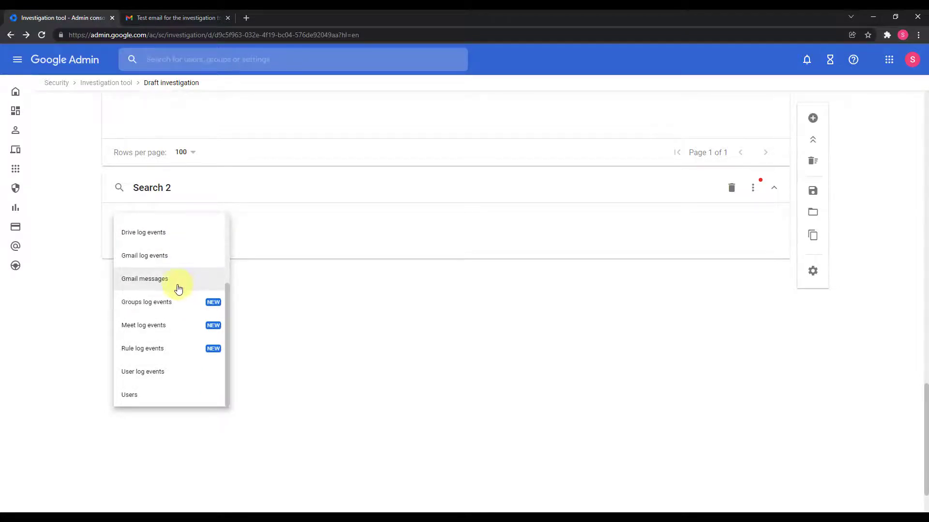
{"action": "left_click", "coordinate": [180, 286]}
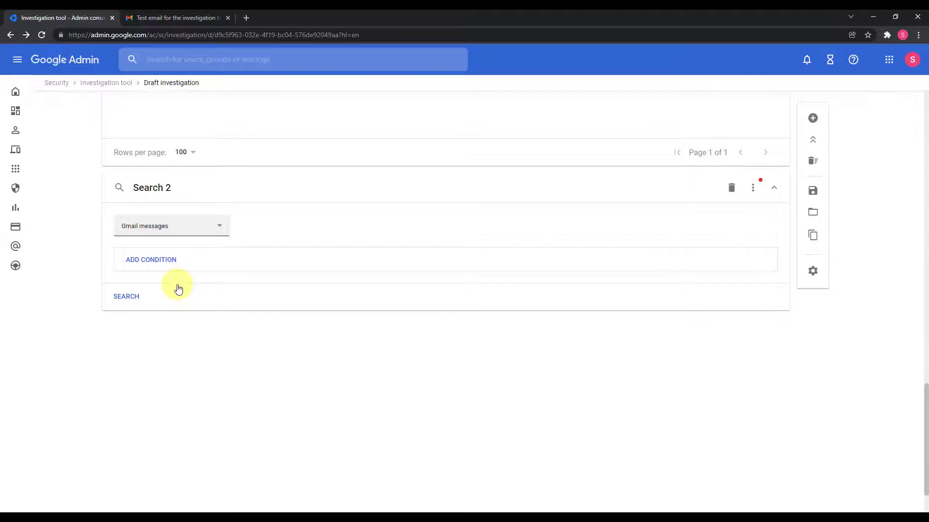
Add a condition to Search 2 using the All content attribute after reviewing the available attributes.
{"action": "left_click", "coordinate": [160, 260]}
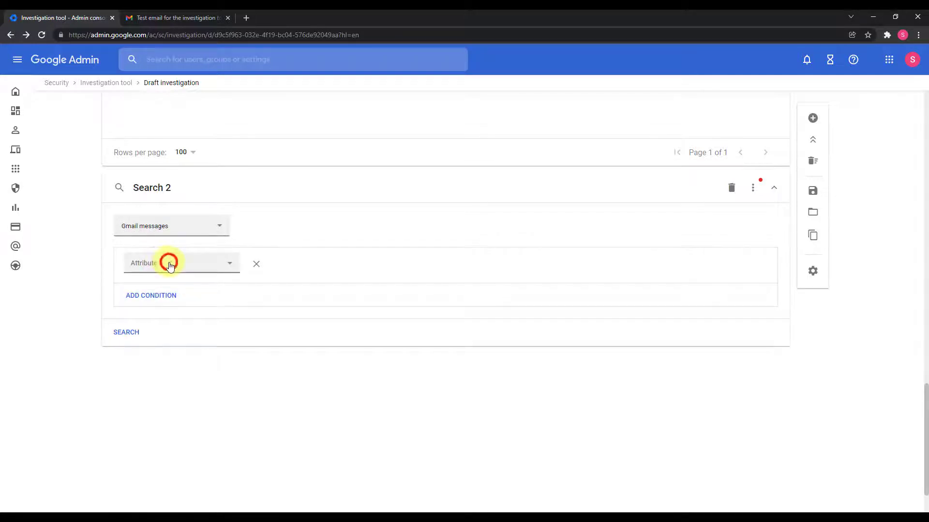
{"action": "left_click", "coordinate": [169, 264]}
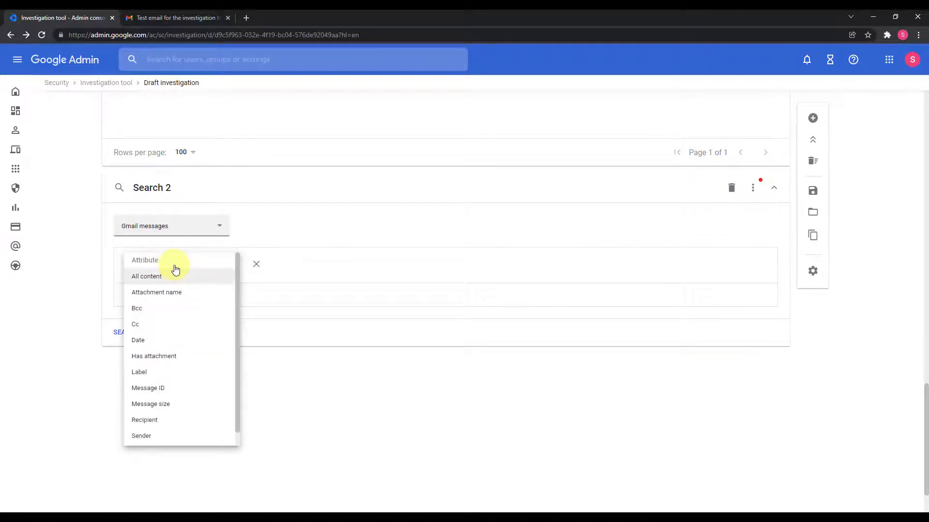
{"action": "key", "text": "Down"}
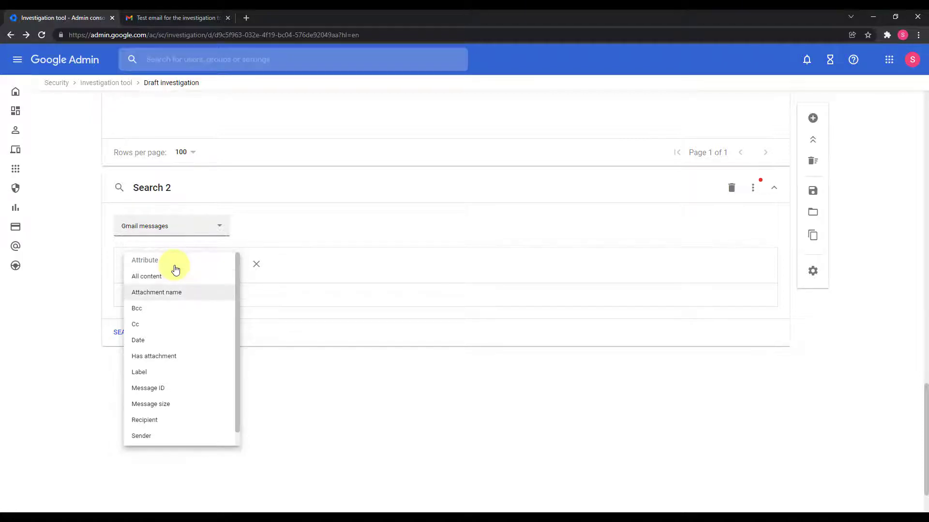
{"action": "scroll", "coordinate": [176, 269], "scroll_direction": "down", "scroll_amount": 2}
{"action": "key", "text": "Down"}
{"action": "key", "text": "Down"}
{"action": "key", "text": "Down"}
{"action": "key", "text": "Down"}
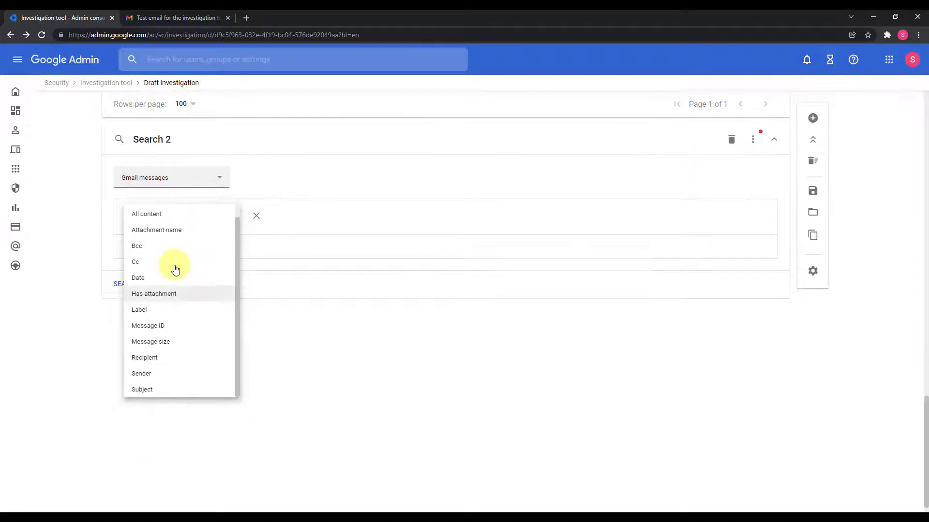
{"action": "key", "text": "Down"}
{"action": "key", "text": "Down"}
{"action": "key", "text": "Down"}
{"action": "key", "text": "Down"}
{"action": "key", "text": "Down"}
{"action": "key", "text": "Down"}
{"action": "key", "text": "Up"}
{"action": "key", "text": "Up"}
{"action": "key", "text": "Up"}
{"action": "key", "text": "Up"}
{"action": "key", "text": "Up"}
{"action": "key", "text": "Up"}
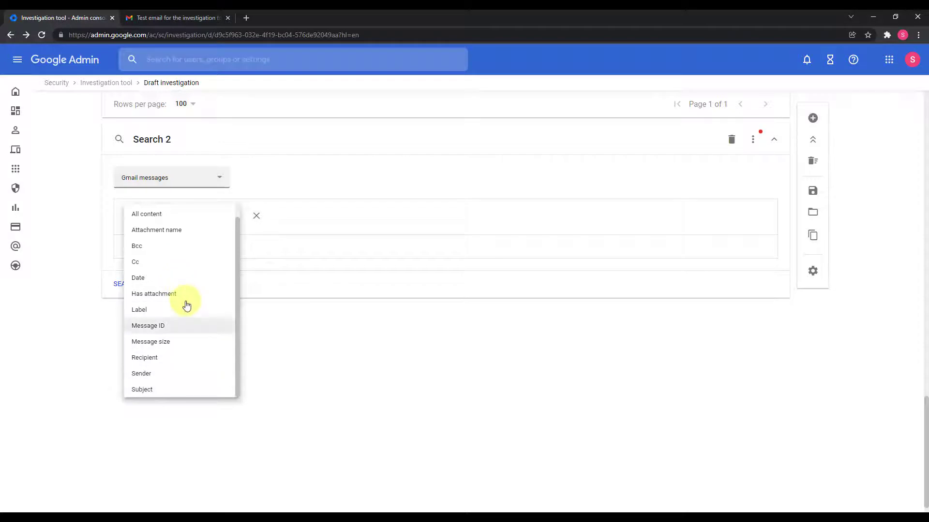
{"action": "key", "text": "Up"}
{"action": "key", "text": "Up"}
{"action": "key", "text": "Up"}
{"action": "key", "text": "Up"}
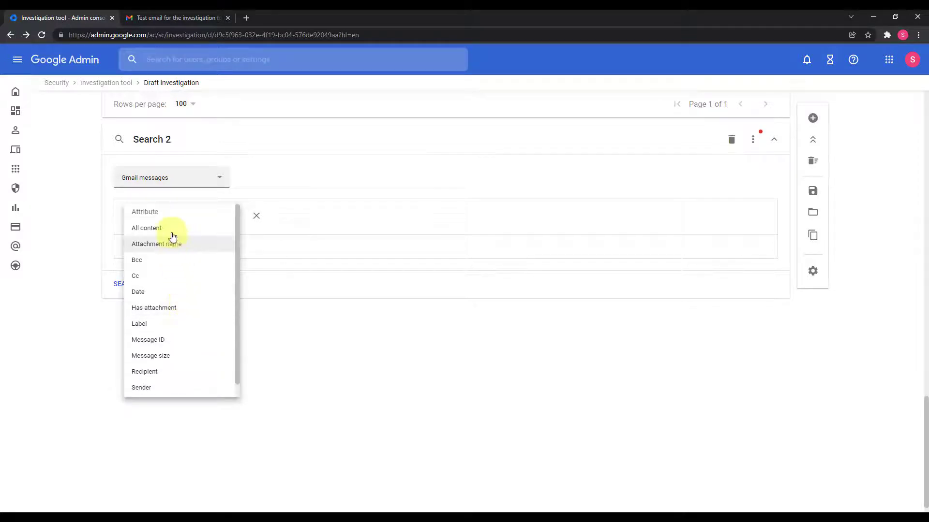
{"action": "key", "text": "Up"}
{"action": "left_click", "coordinate": [171, 230]}
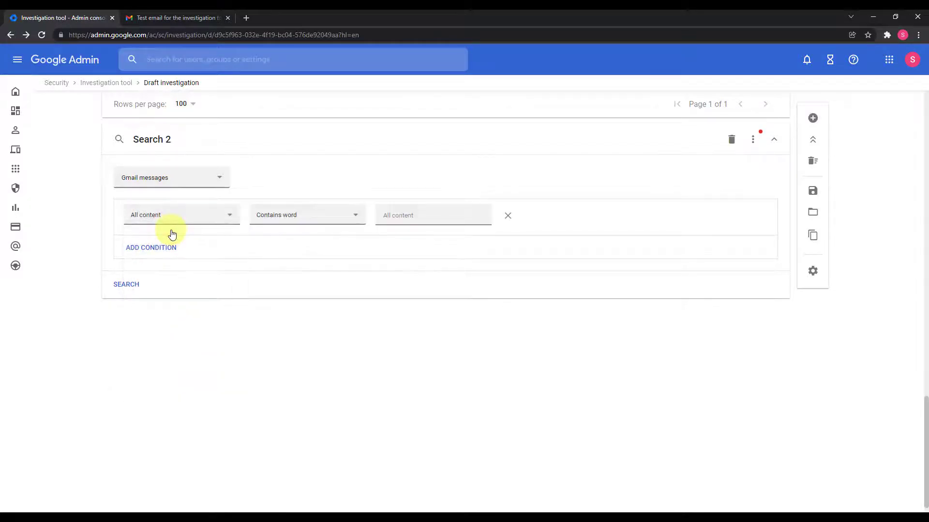
Set the All content condition's word to "secret" and run the Gmail messages search.
{"action": "left_click", "coordinate": [429, 216]}
{"action": "type", "text": "secret"}
{"action": "left_click", "coordinate": [126, 285]}
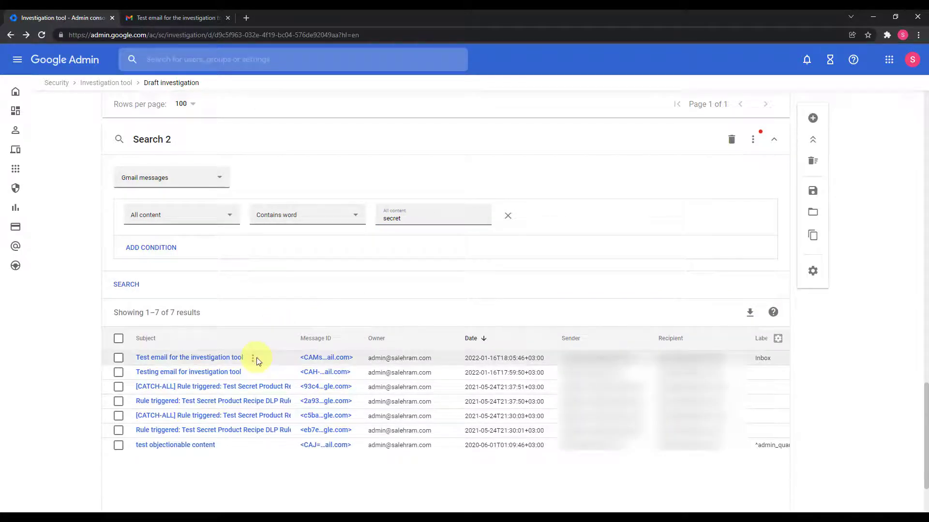
Open the "Test email for the investigation tool" result and examine its original details, route steps and raw header.
{"action": "left_click", "coordinate": [213, 358]}
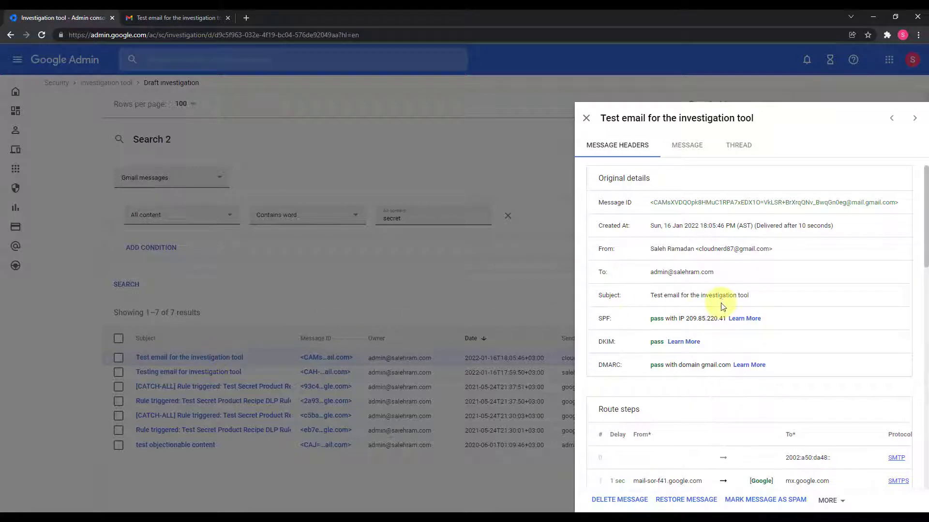
{"action": "scroll", "coordinate": [722, 306], "scroll_direction": "down", "scroll_amount": 4}
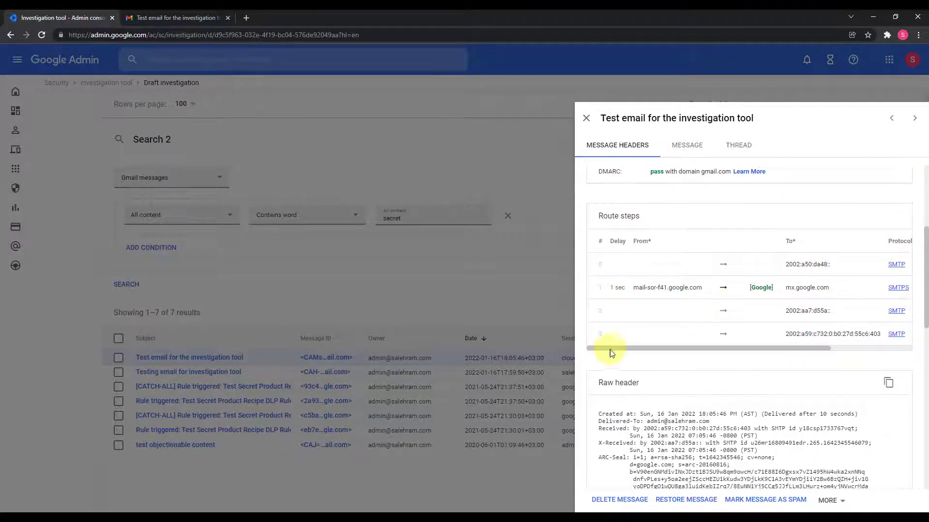
{"action": "left_click_drag", "start_coordinate": [605, 349], "coordinate": [664, 347]}
{"action": "left_click", "coordinate": [704, 361]}
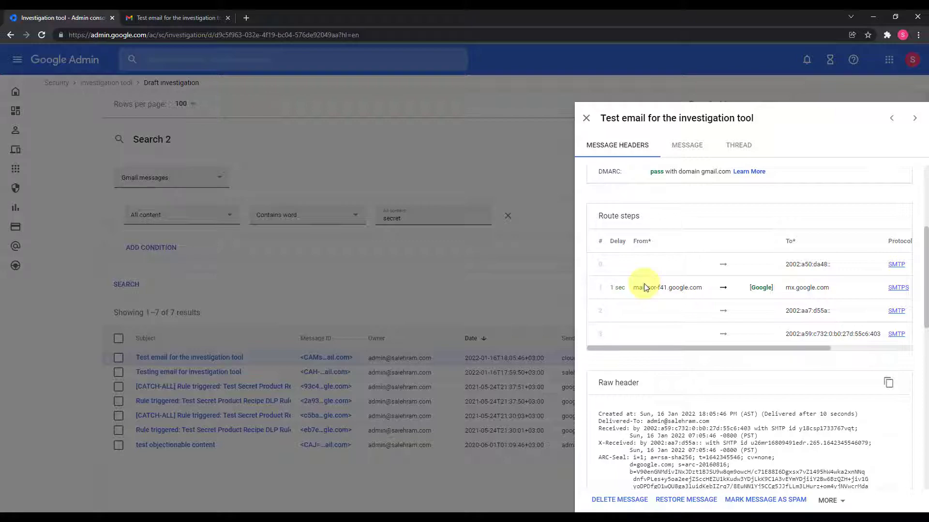
{"action": "scroll", "coordinate": [645, 287], "scroll_direction": "down", "scroll_amount": 7}
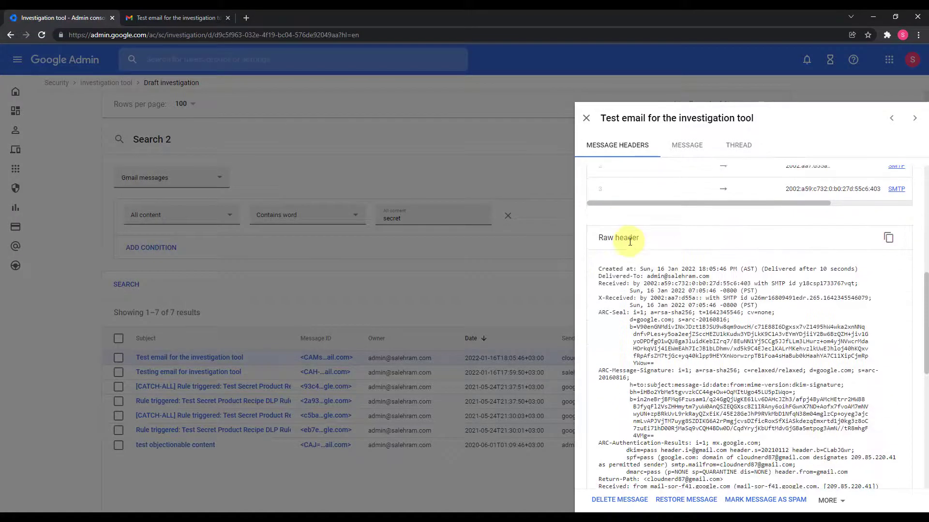
{"action": "scroll", "coordinate": [629, 241], "scroll_direction": "down", "scroll_amount": 4}
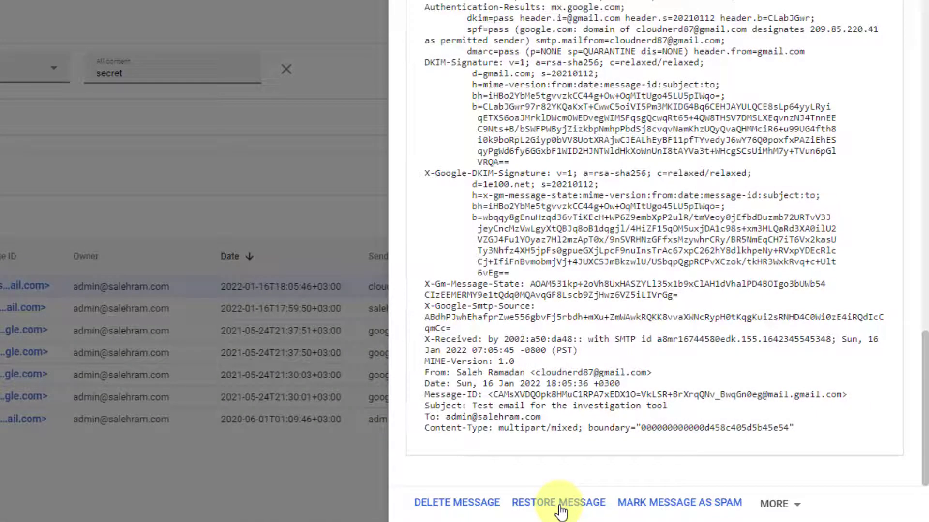
Review the additional actions available for the message without applying any, and return to its original details.
{"action": "left_click", "coordinate": [778, 505]}
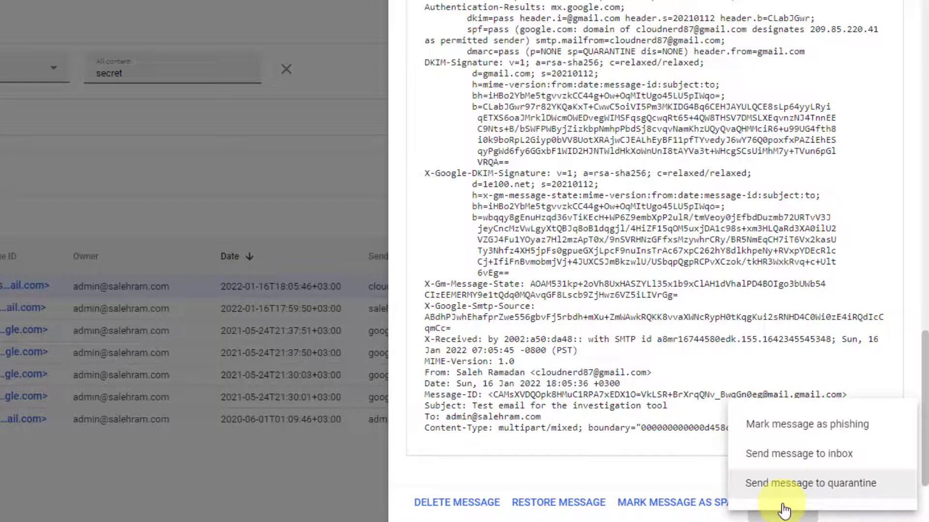
{"action": "left_click", "coordinate": [779, 461]}
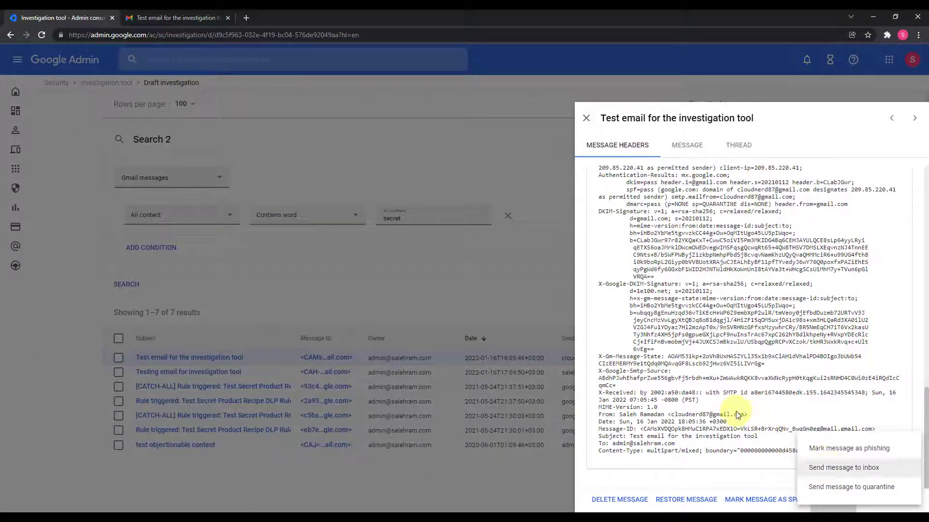
{"action": "left_click", "coordinate": [737, 415]}
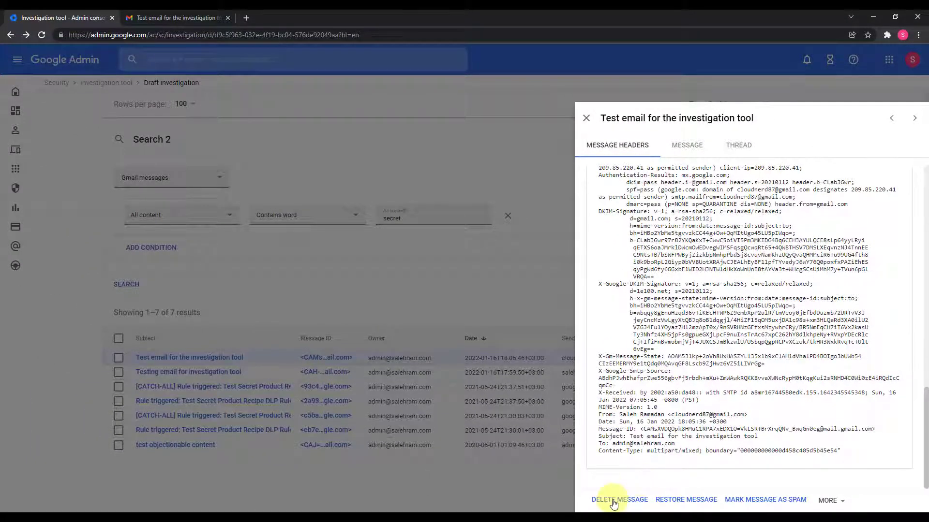
{"action": "scroll", "coordinate": [700, 388], "scroll_direction": "up", "scroll_amount": 1}
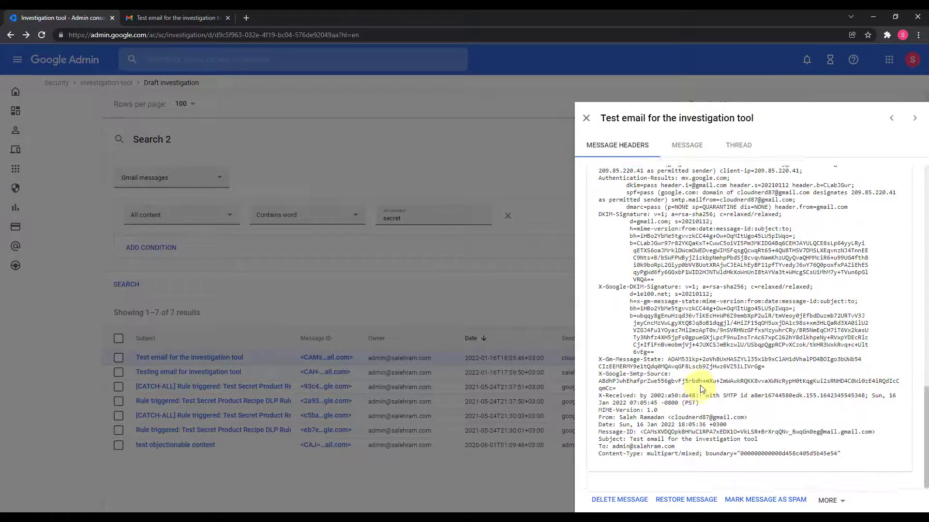
{"action": "scroll", "coordinate": [702, 388], "scroll_direction": "up", "scroll_amount": 10}
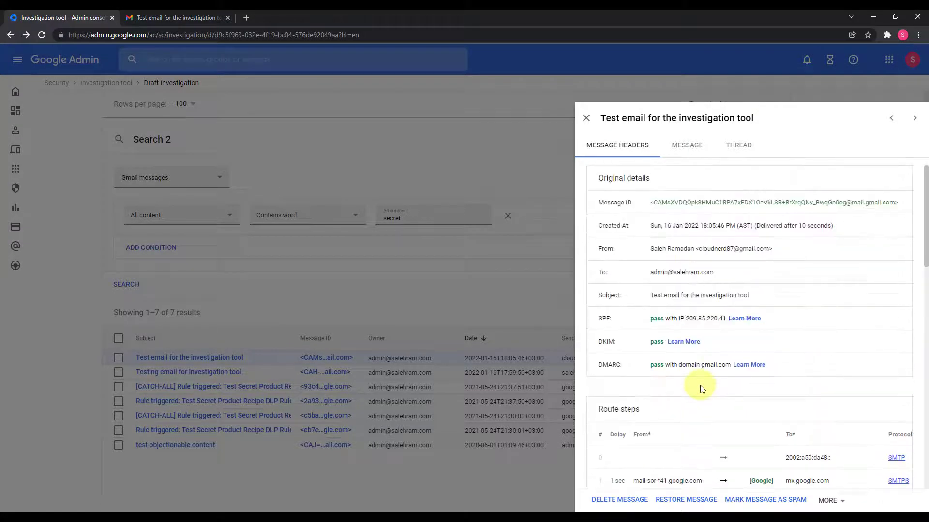
View the message's content, giving "Testing stuff" as the business justification.
{"action": "left_click", "coordinate": [683, 153]}
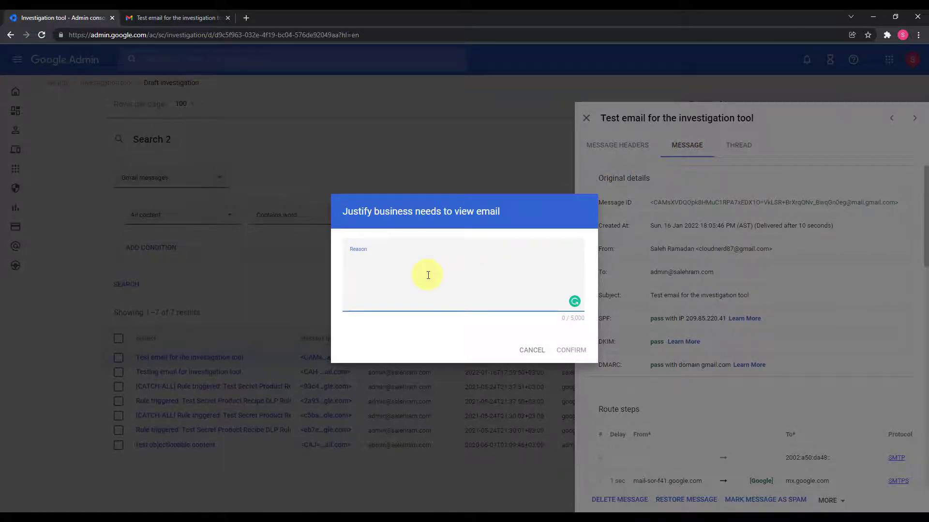
{"action": "type", "text": "Testing stuff"}
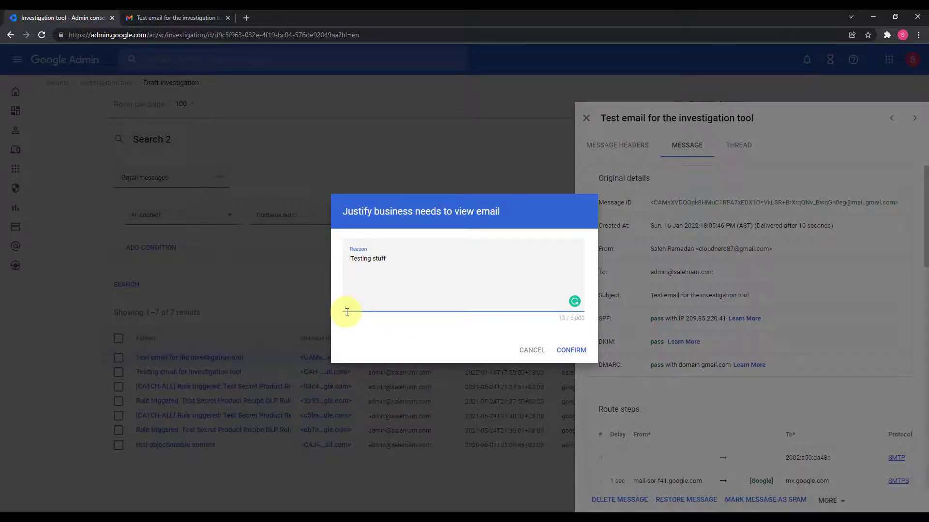
{"action": "key", "text": "ctrl+a"}
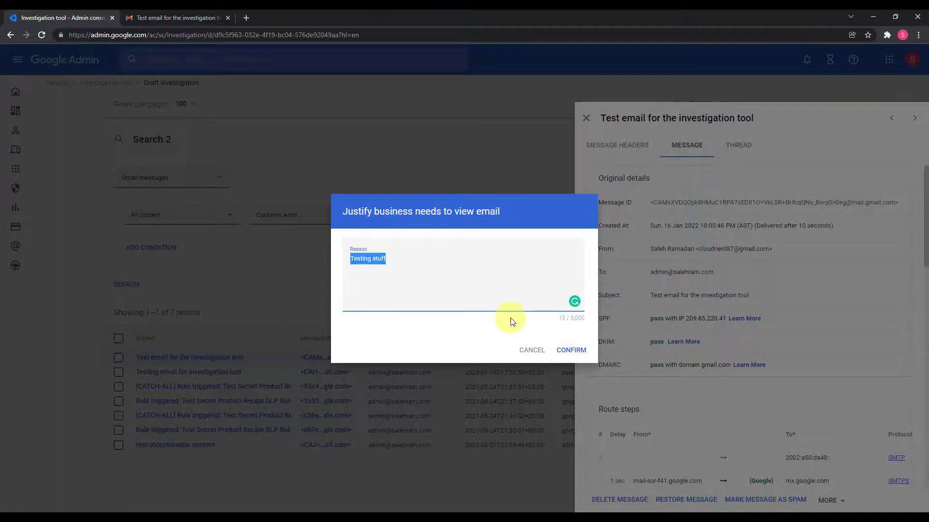
{"action": "key", "text": "BackSpace"}
{"action": "left_click", "coordinate": [559, 352]}
{"action": "type", "text": "Testing stuff"}
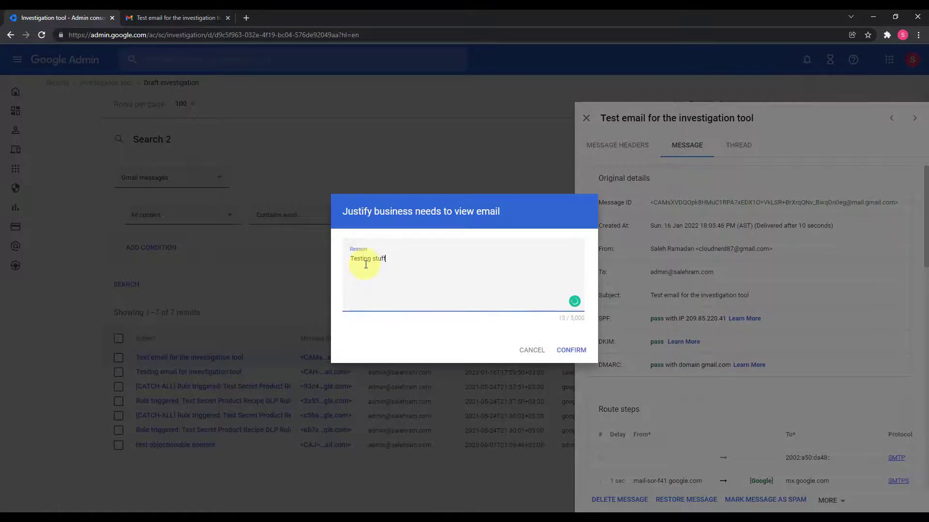
{"action": "left_click", "coordinate": [579, 357]}
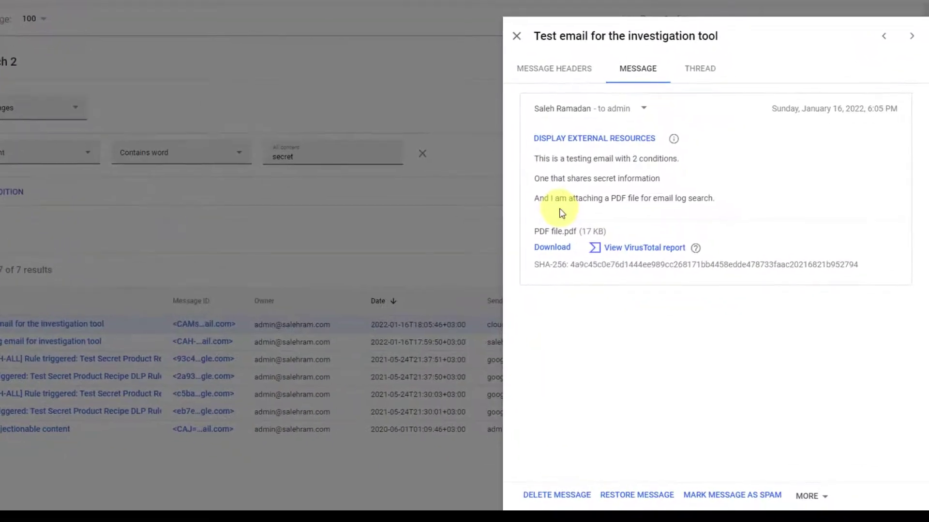
Open the VirusTotal report request for PDF file.pdf, read its data submission terms, and cancel the request.
{"action": "mouse_move", "coordinate": [692, 250]}
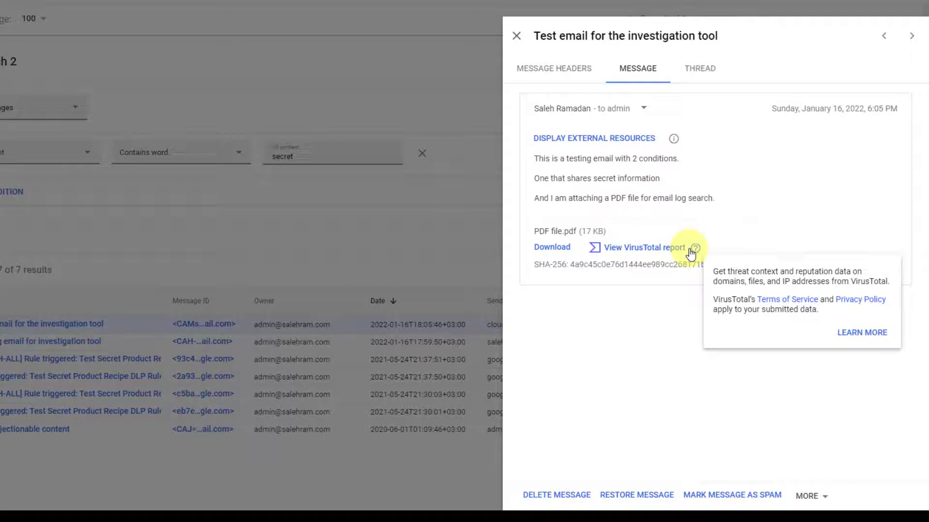
{"action": "left_click", "coordinate": [664, 248]}
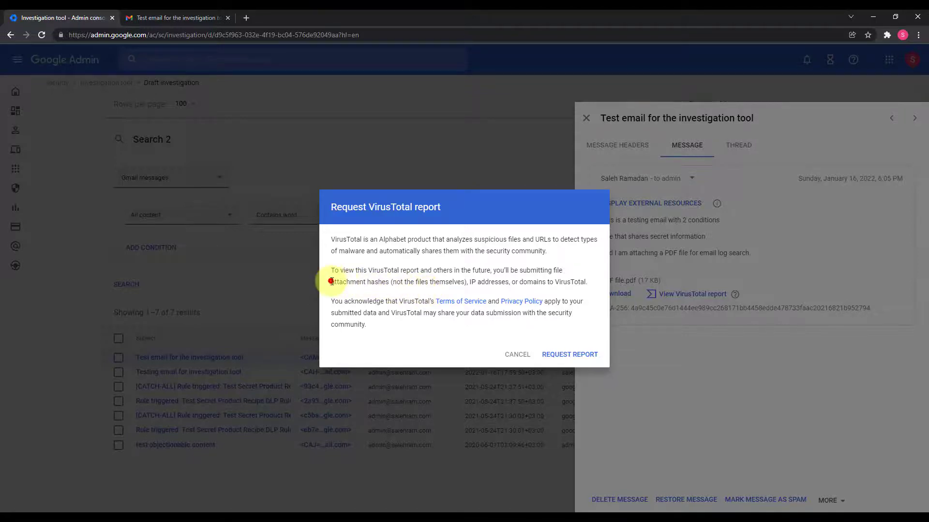
{"action": "left_click_drag", "start_coordinate": [332, 282], "coordinate": [387, 283]}
{"action": "left_click_drag", "start_coordinate": [470, 282], "coordinate": [595, 284]}
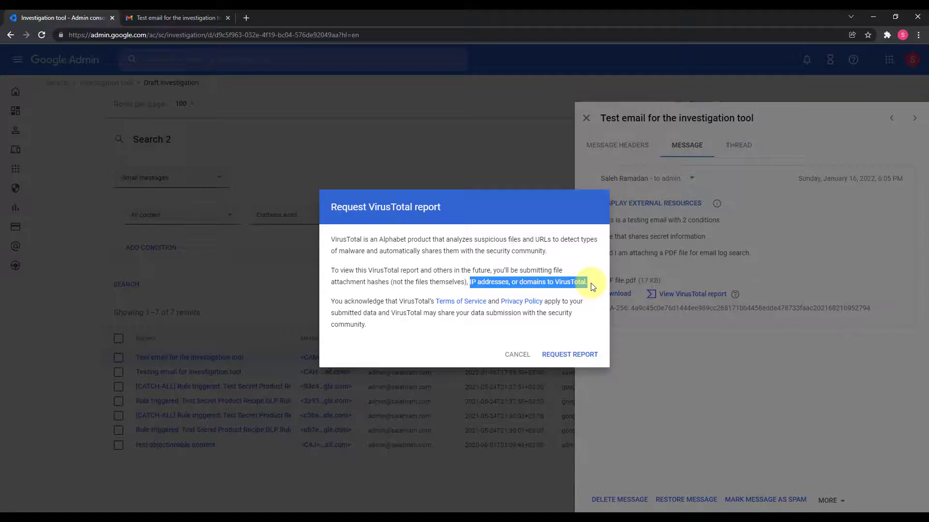
{"action": "double_click", "coordinate": [579, 283]}
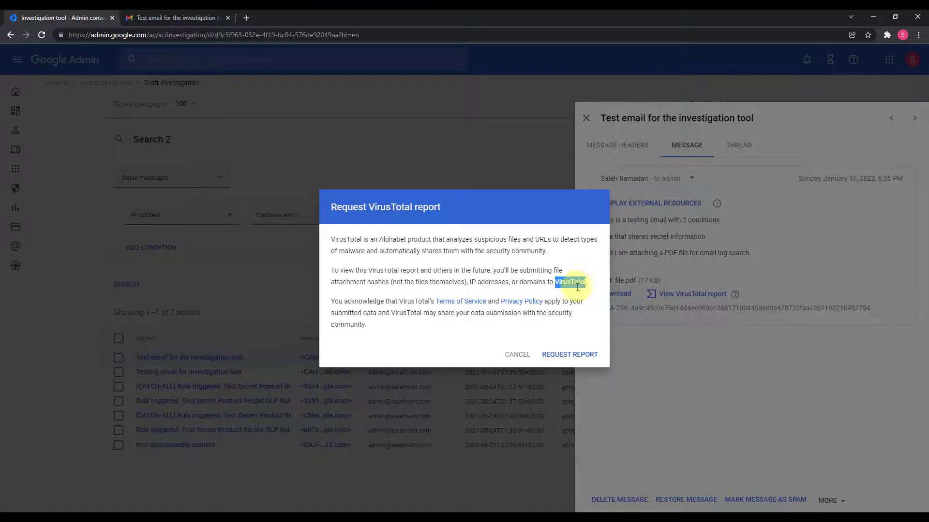
{"action": "left_click", "coordinate": [516, 353]}
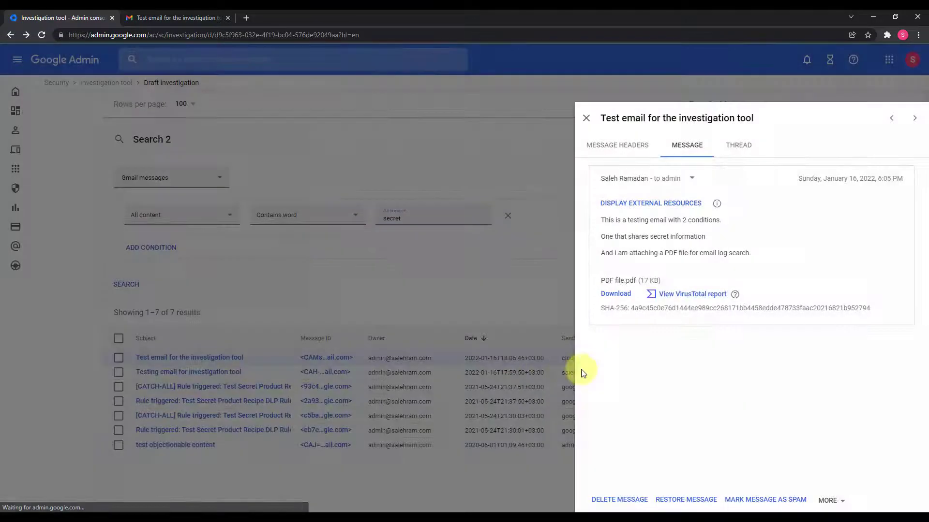
{"action": "left_click", "coordinate": [633, 383]}
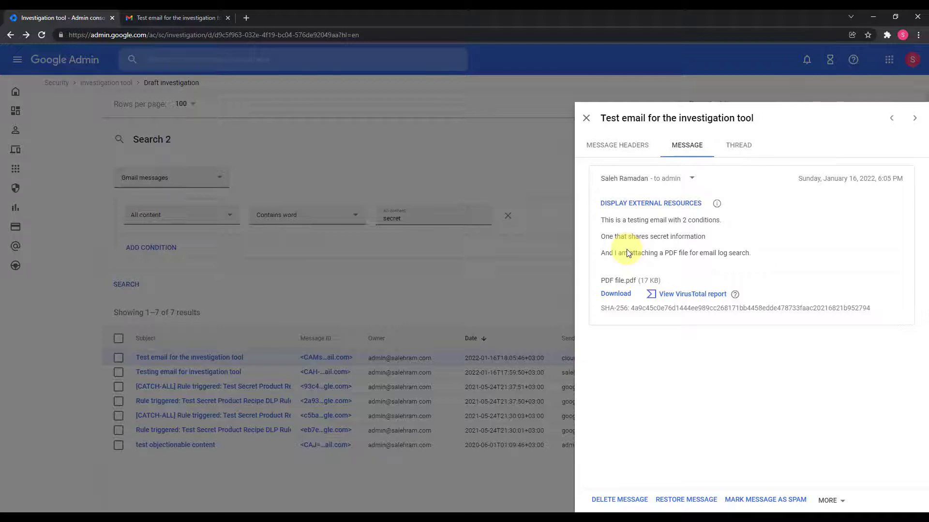
Delete the test email from the investigation tool, confirming with the phrase "DELETE 1 MESSAGE".
{"action": "left_click", "coordinate": [612, 500]}
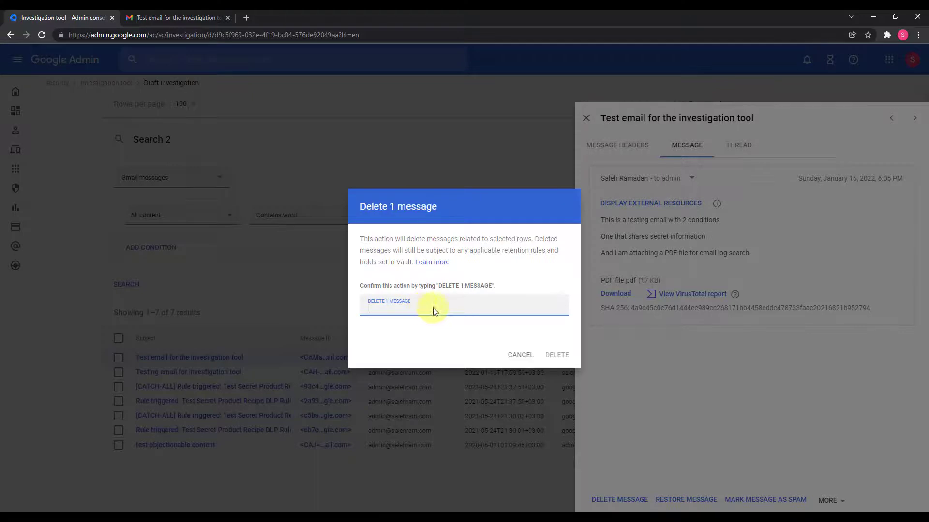
{"action": "left_click", "coordinate": [457, 307]}
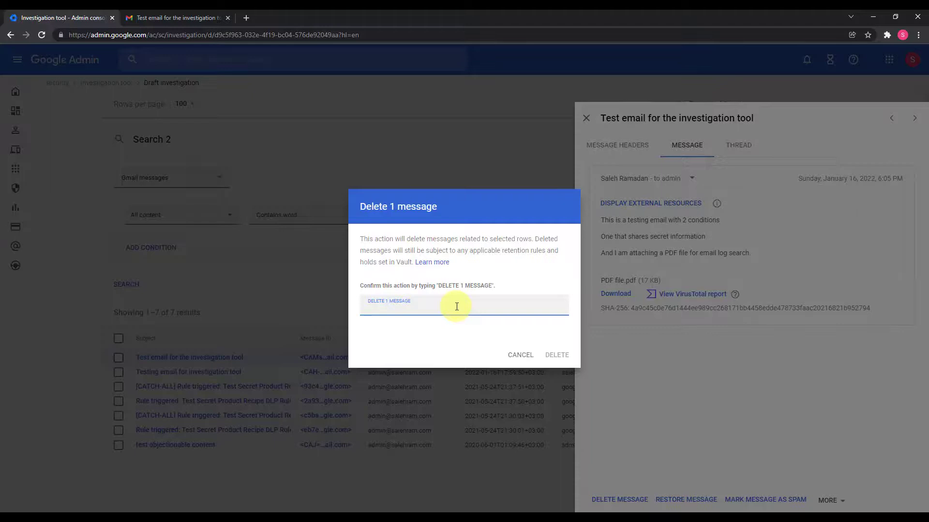
{"action": "type", "text": "delete 1 message"}
{"action": "left_click", "coordinate": [458, 350]}
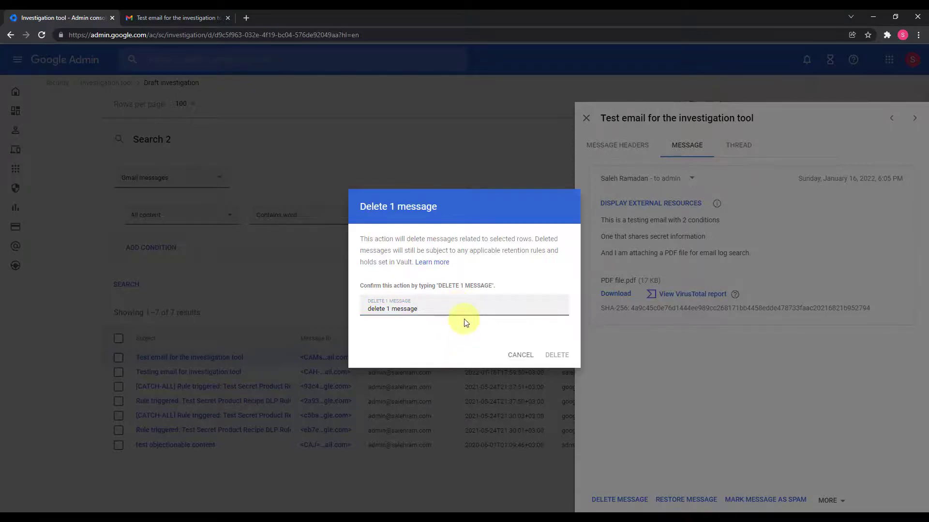
{"action": "key", "text": "ctrl+a"}
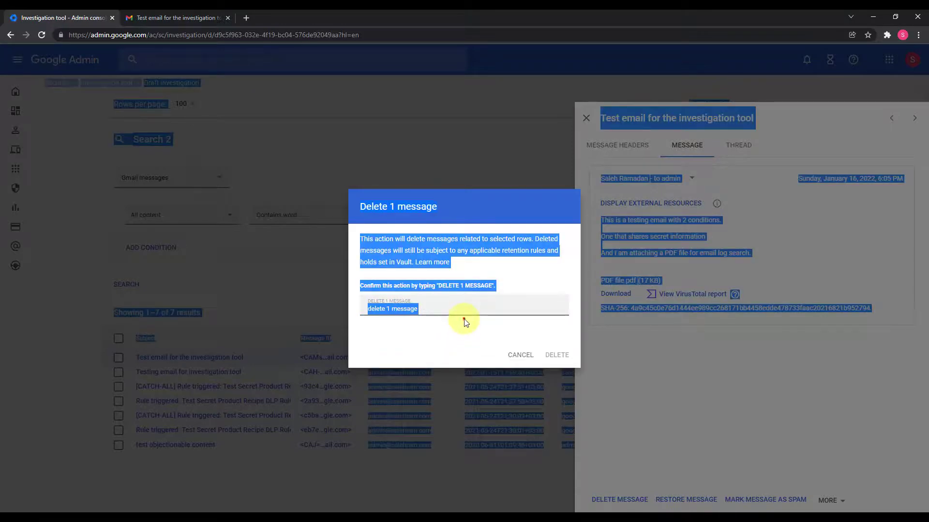
{"action": "left_click", "coordinate": [421, 338]}
{"action": "triple_click", "coordinate": [394, 309]}
{"action": "type", "text": "DELETE 1"}
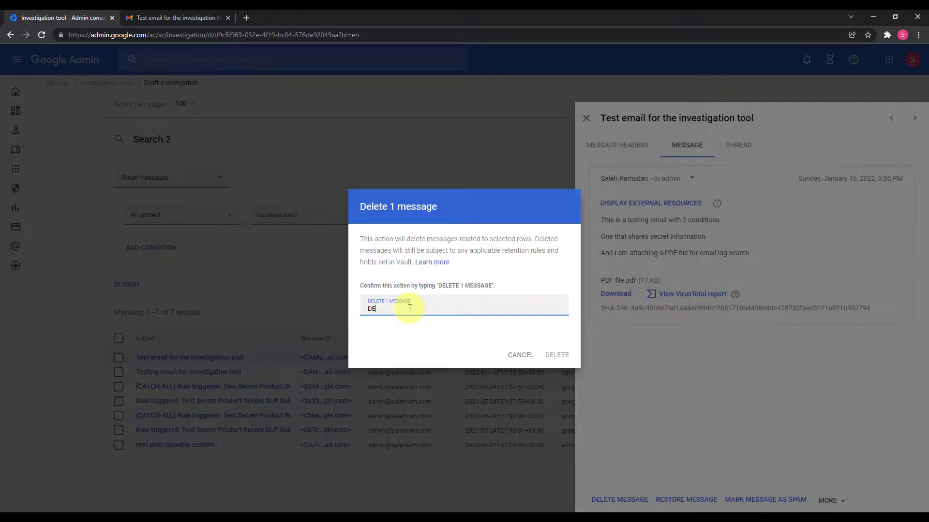
{"action": "type", "text": " MESSAGE"}
{"action": "left_click", "coordinate": [554, 355]}
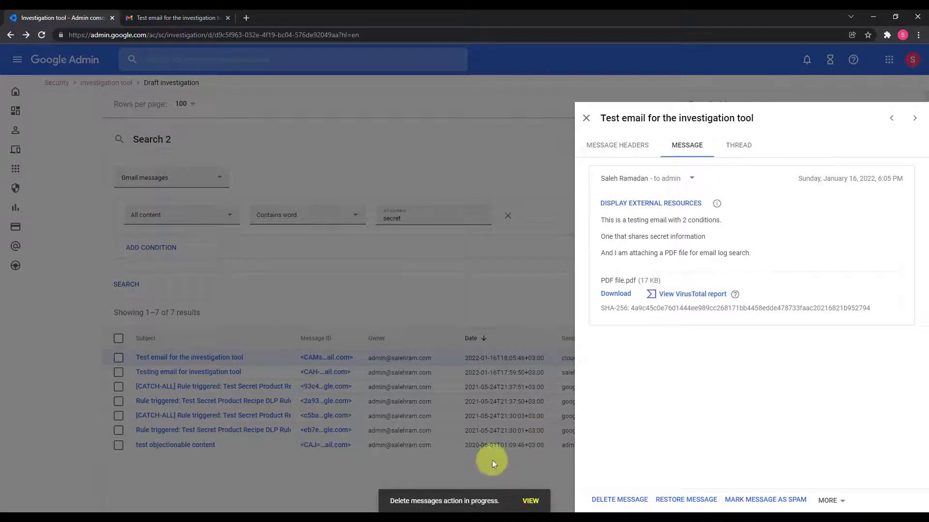
Switch to Gmail and refresh the inbox to check whether the test email is still there.
{"action": "left_click", "coordinate": [194, 16]}
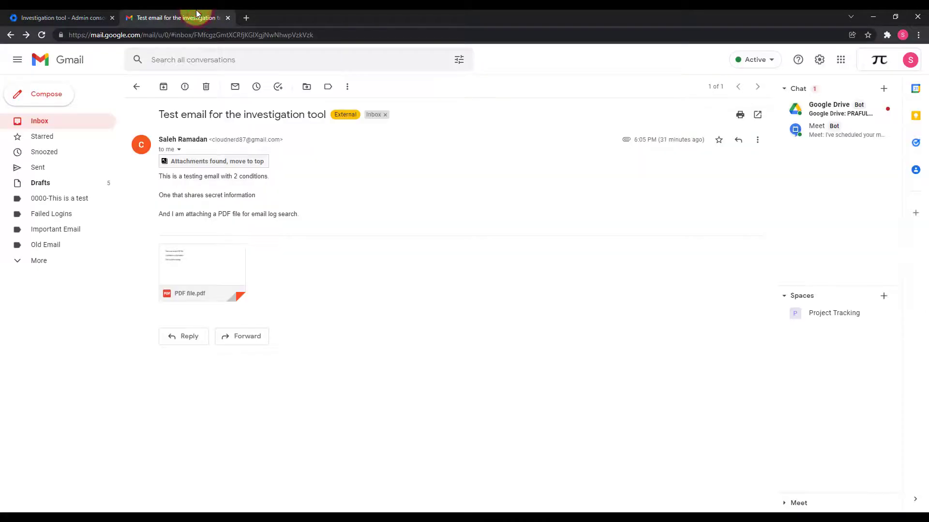
{"action": "left_click", "coordinate": [55, 126]}
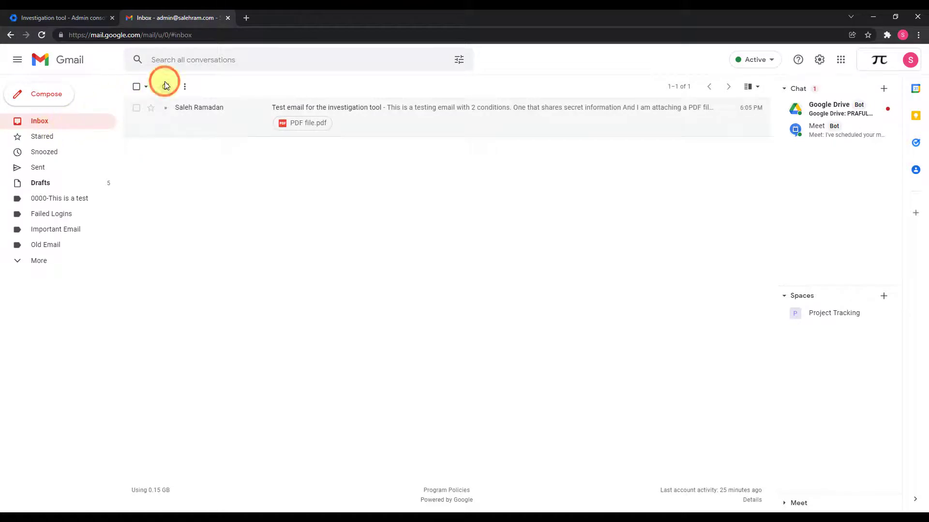
{"action": "left_click", "coordinate": [165, 85]}
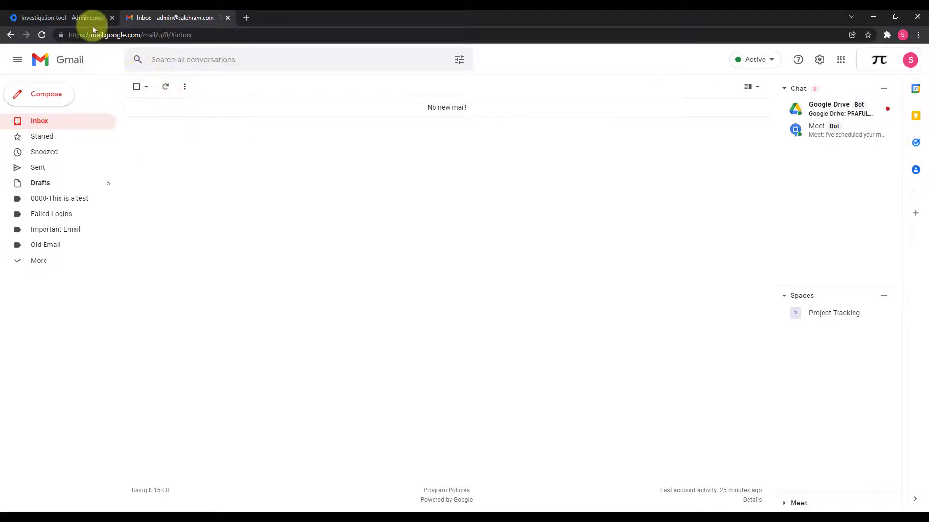
Return to the draft investigation and restore the deleted test email, confirming the restore action.
{"action": "left_click", "coordinate": [72, 15]}
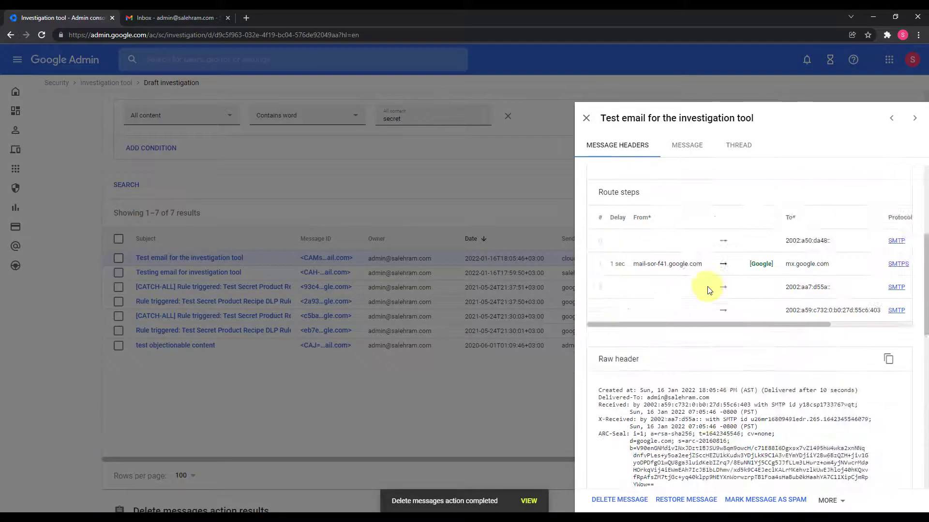
{"action": "scroll", "coordinate": [707, 287], "scroll_direction": "up", "scroll_amount": 5}
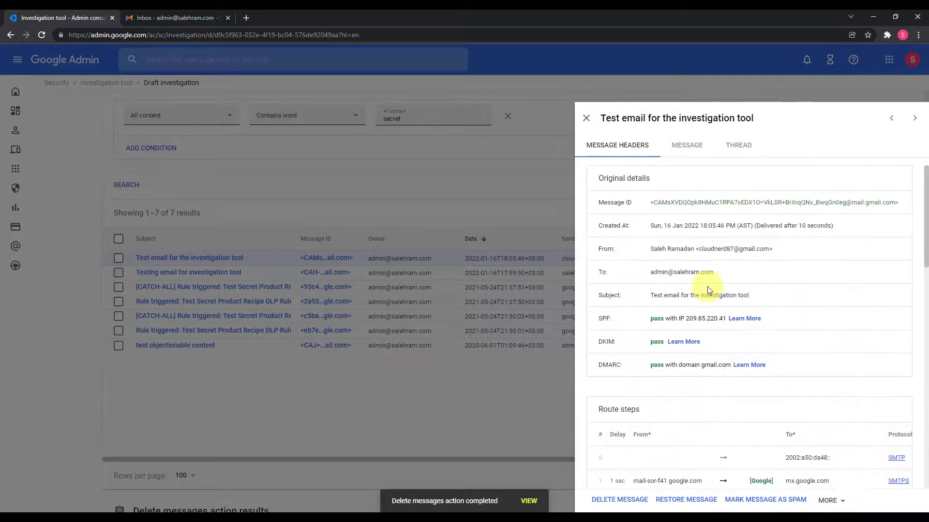
{"action": "left_click", "coordinate": [680, 499]}
{"action": "left_click", "coordinate": [554, 316]}
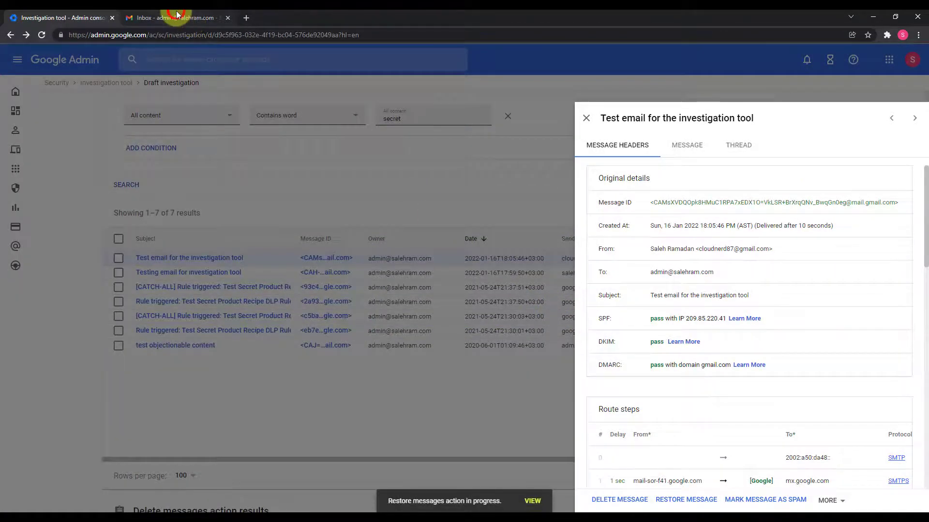
Refresh the Gmail inbox to check for the restored test email, and go back to the investigation tool.
{"action": "left_click", "coordinate": [176, 19]}
{"action": "left_click", "coordinate": [165, 87]}
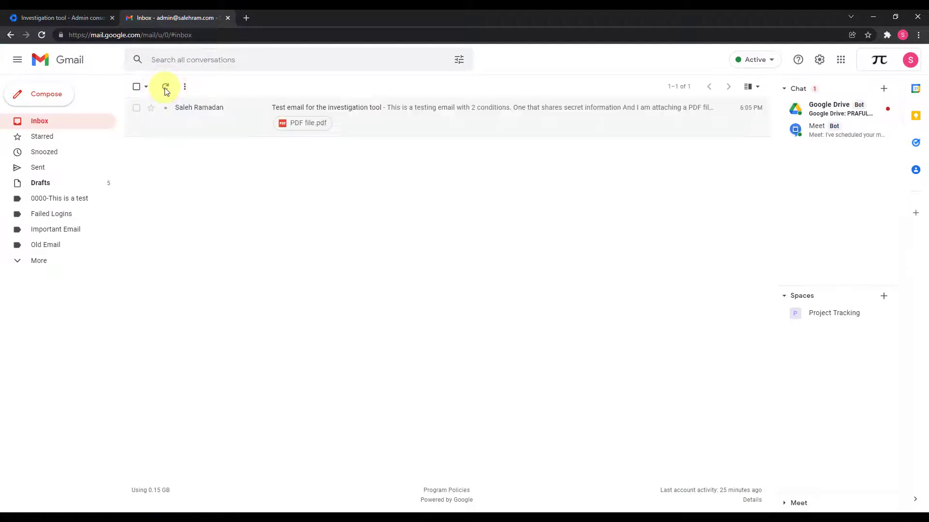
{"action": "left_click", "coordinate": [88, 15]}
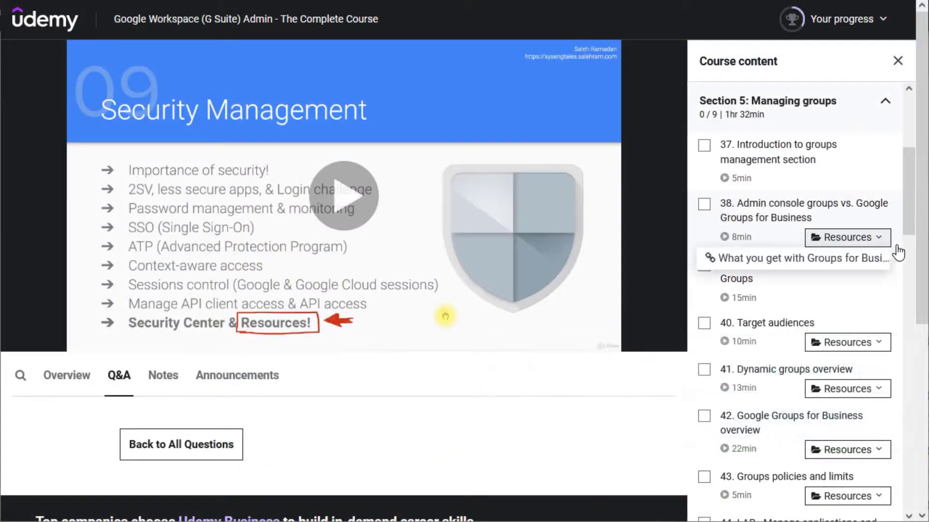
Browse the Google Workspace (G Suite) Admin course contents on Udemy and expand the Device management section.
{"action": "left_click_drag", "start_coordinate": [913, 220], "coordinate": [886, 339]}
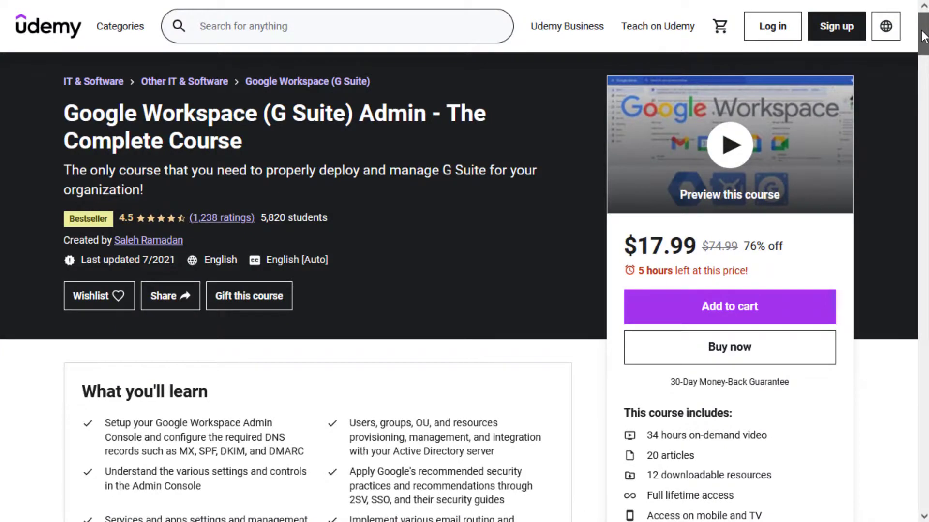
{"action": "left_click_drag", "start_coordinate": [924, 36], "coordinate": [919, 58]}
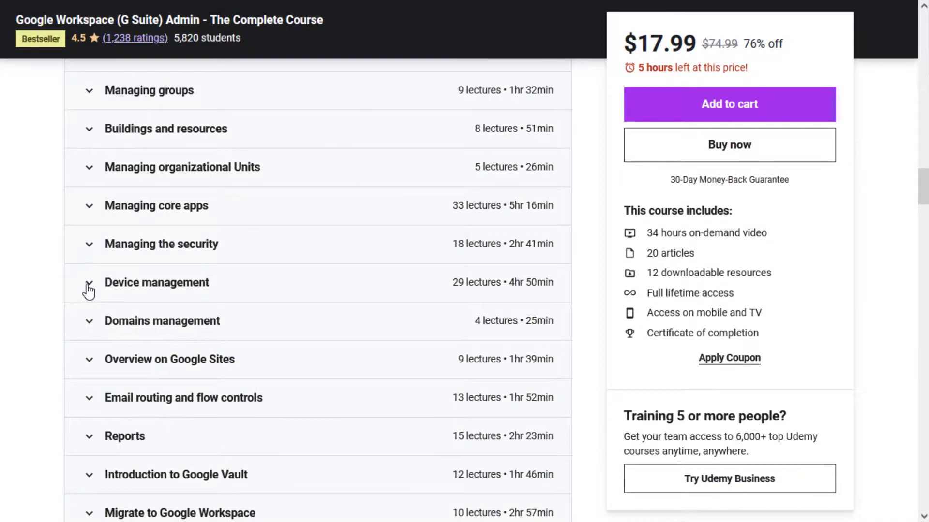
{"action": "left_click", "coordinate": [89, 286]}
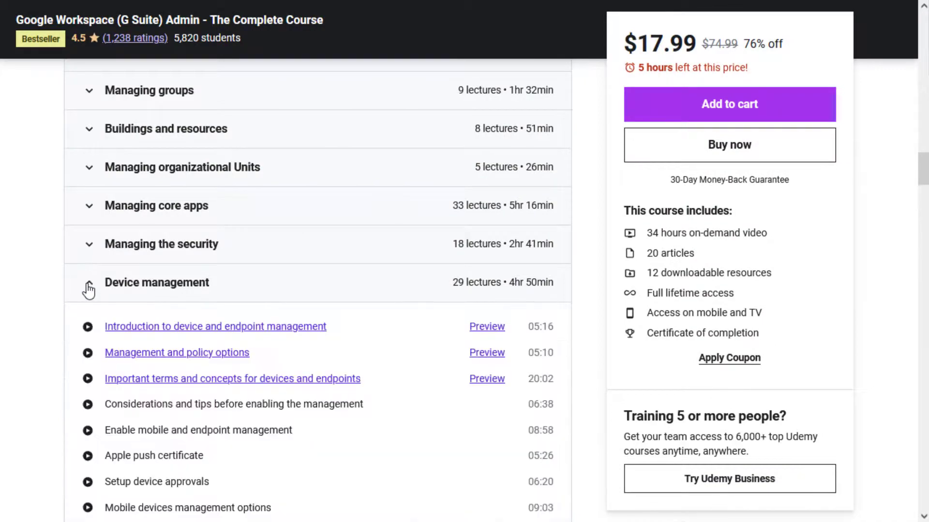